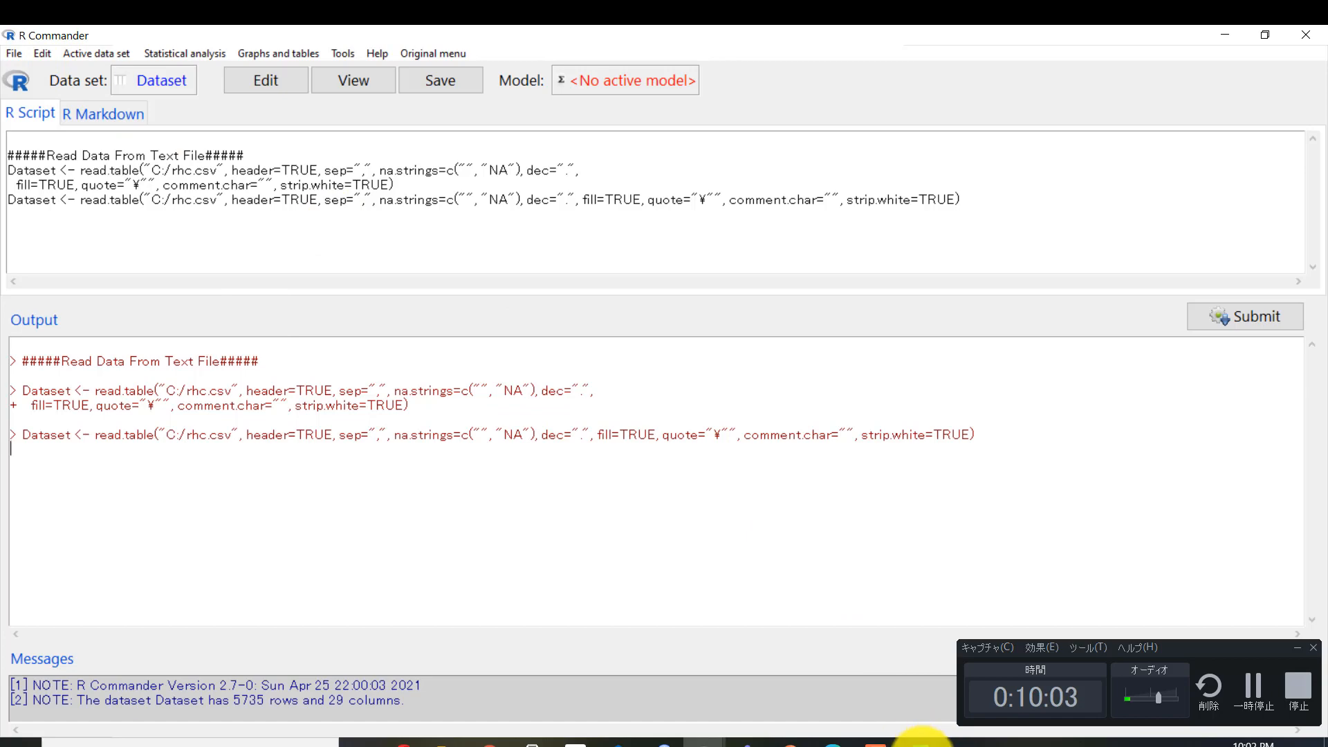
- Switch to Excel and examine the rhc treatment column and the t3d30 and dth30.num outcome columns in rhc.csv
click(924, 742)
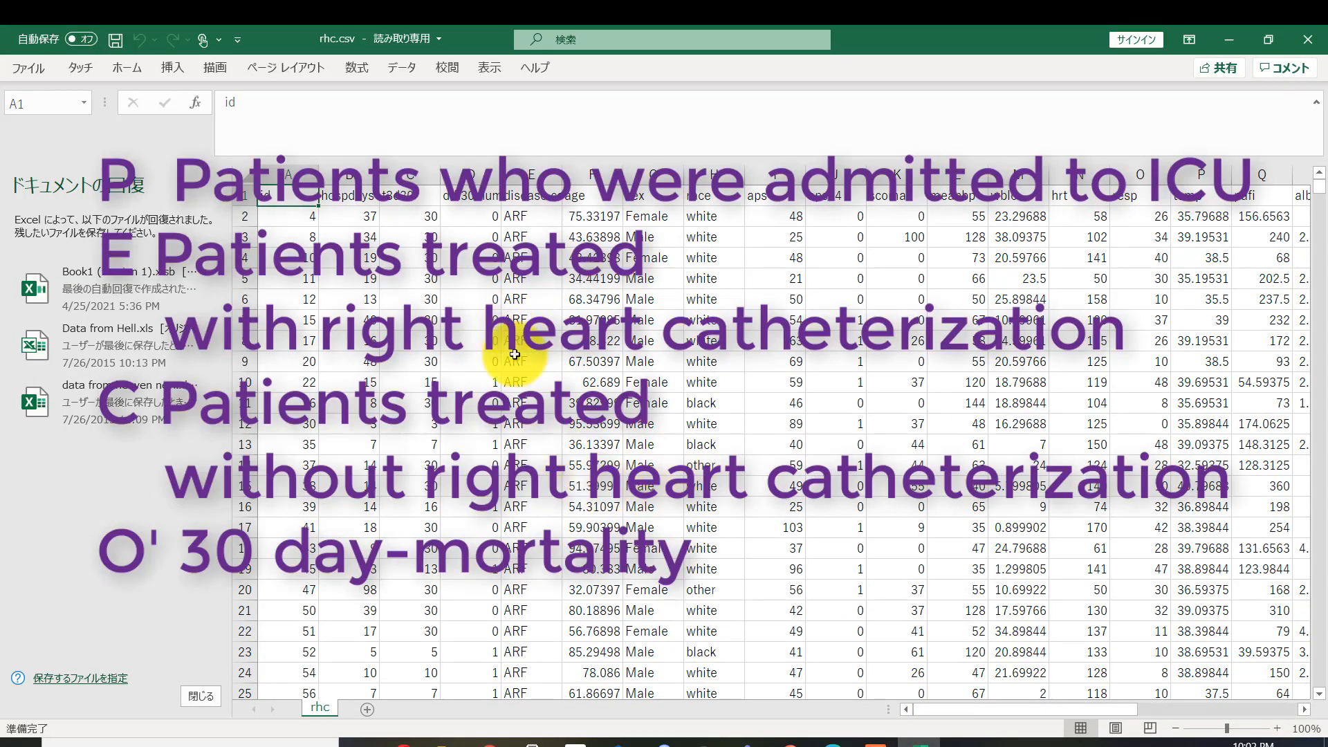
drag(1020, 710, 1238, 712)
click(1159, 175)
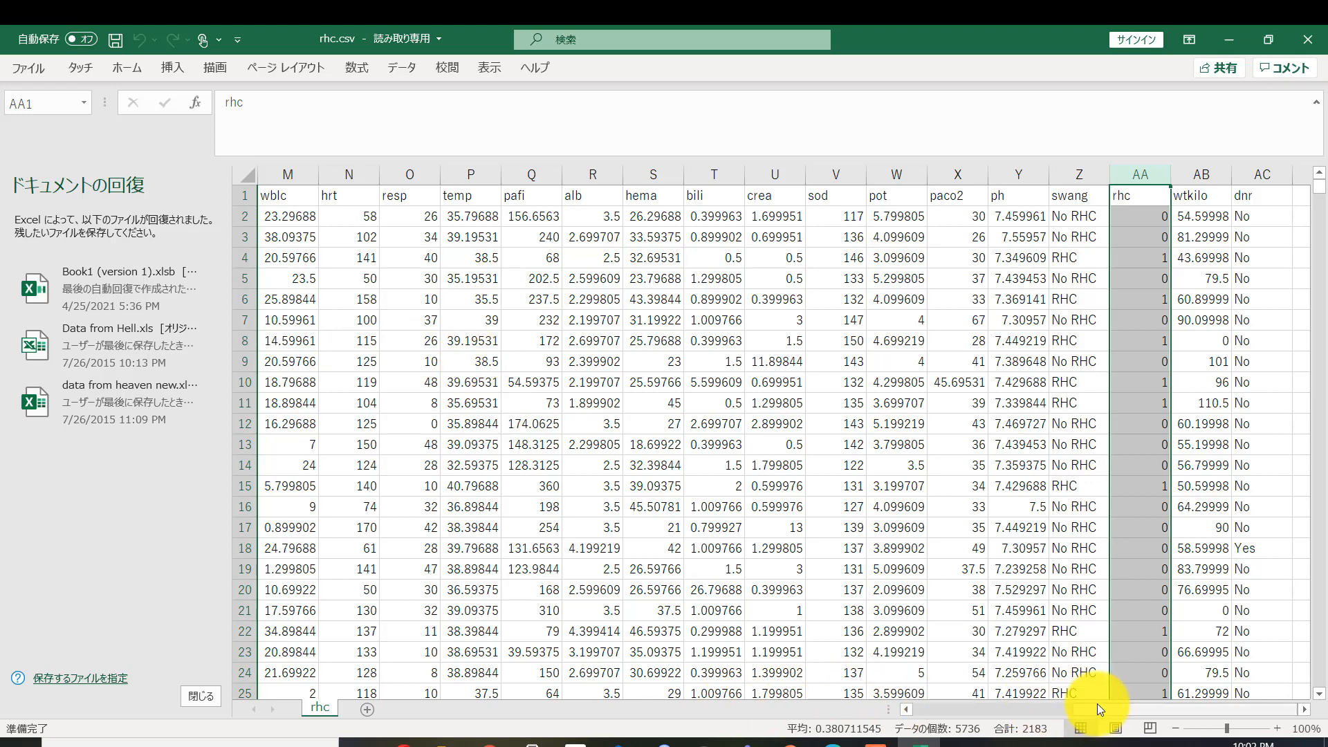
drag(1097, 704, 905, 716)
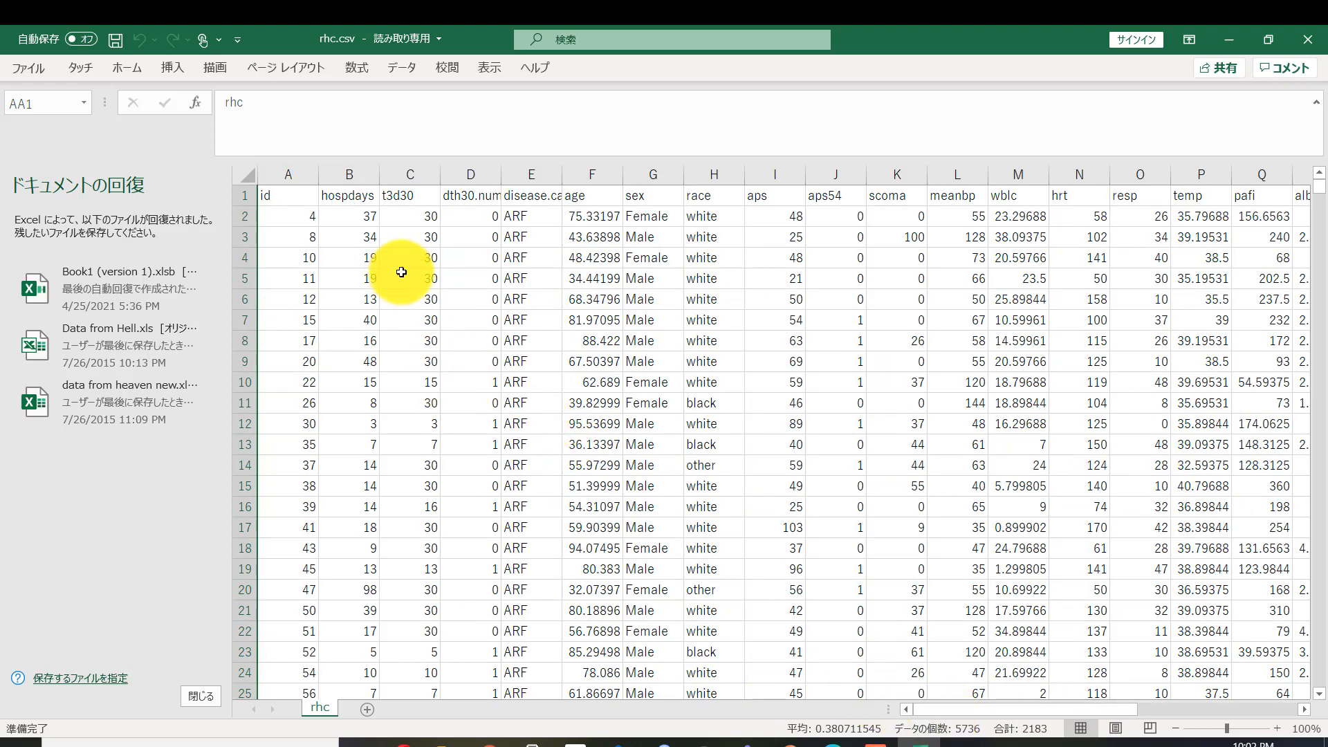
drag(415, 174, 464, 182)
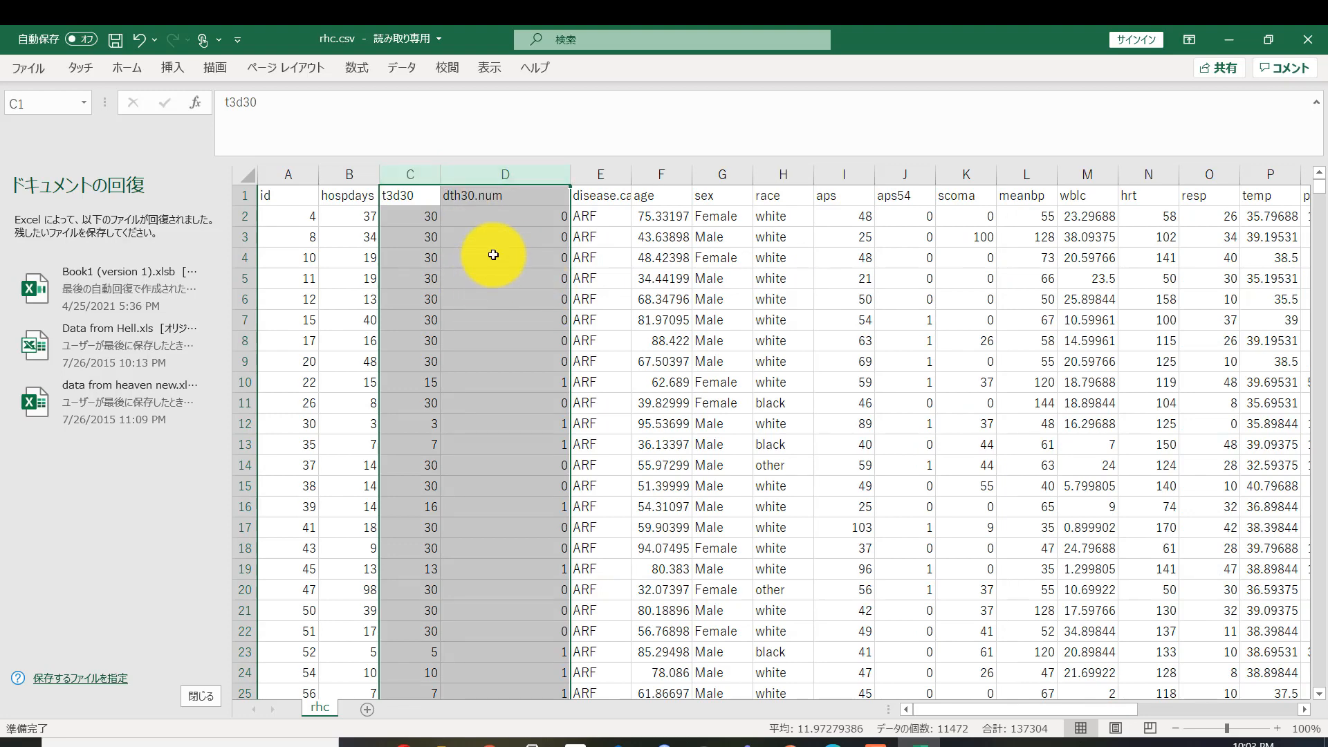
click(505, 173)
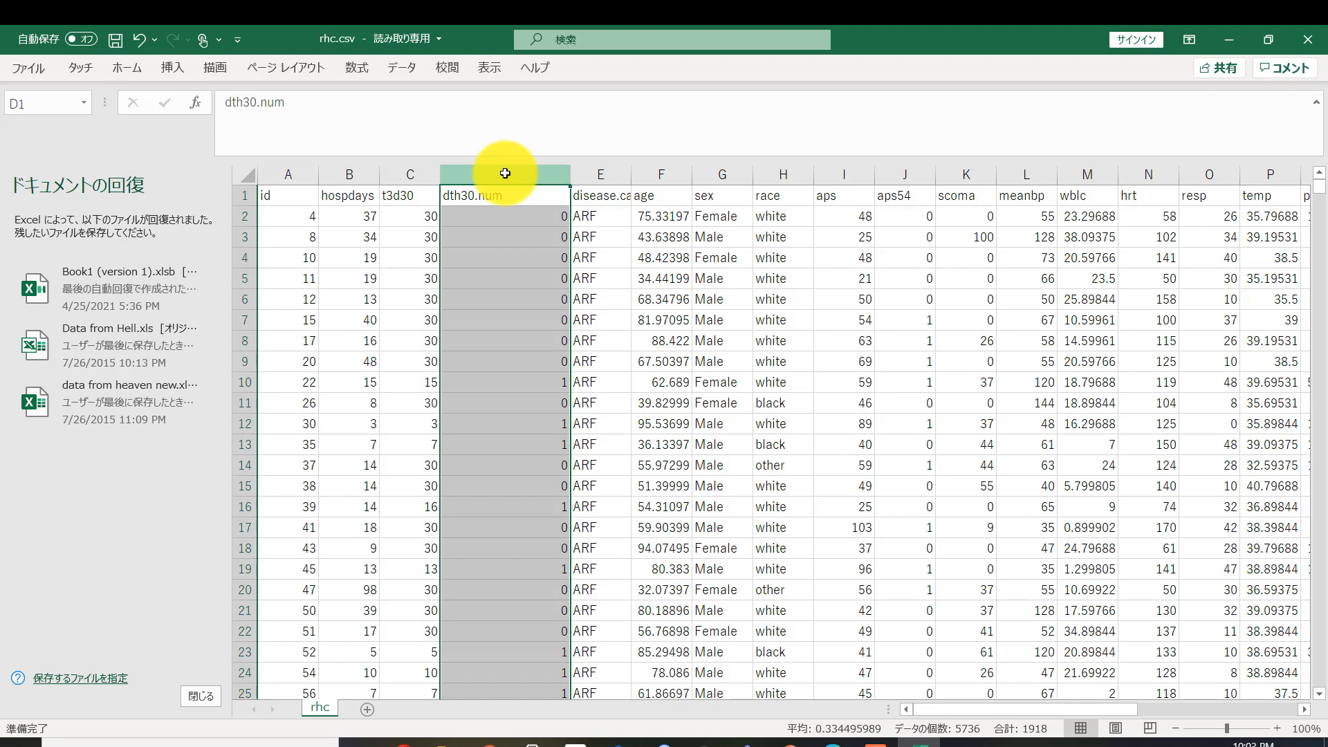
click(416, 175)
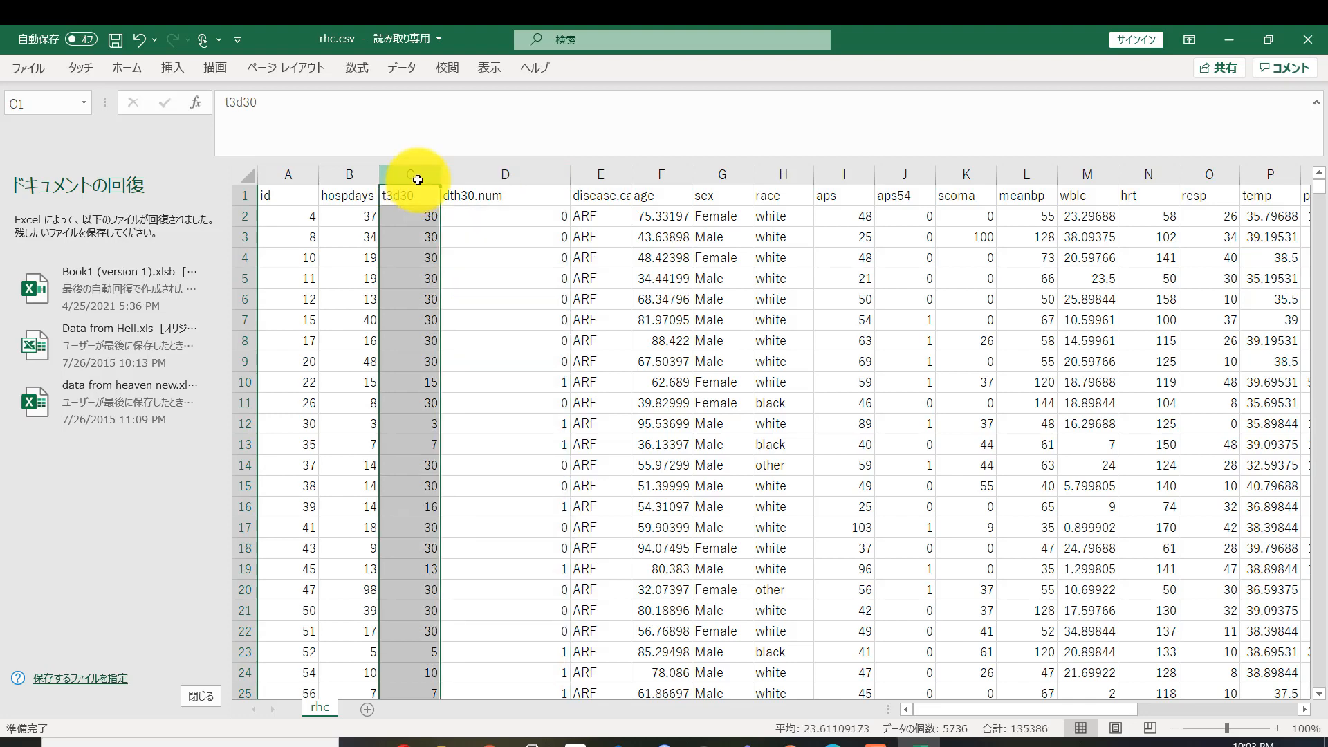
click(723, 423)
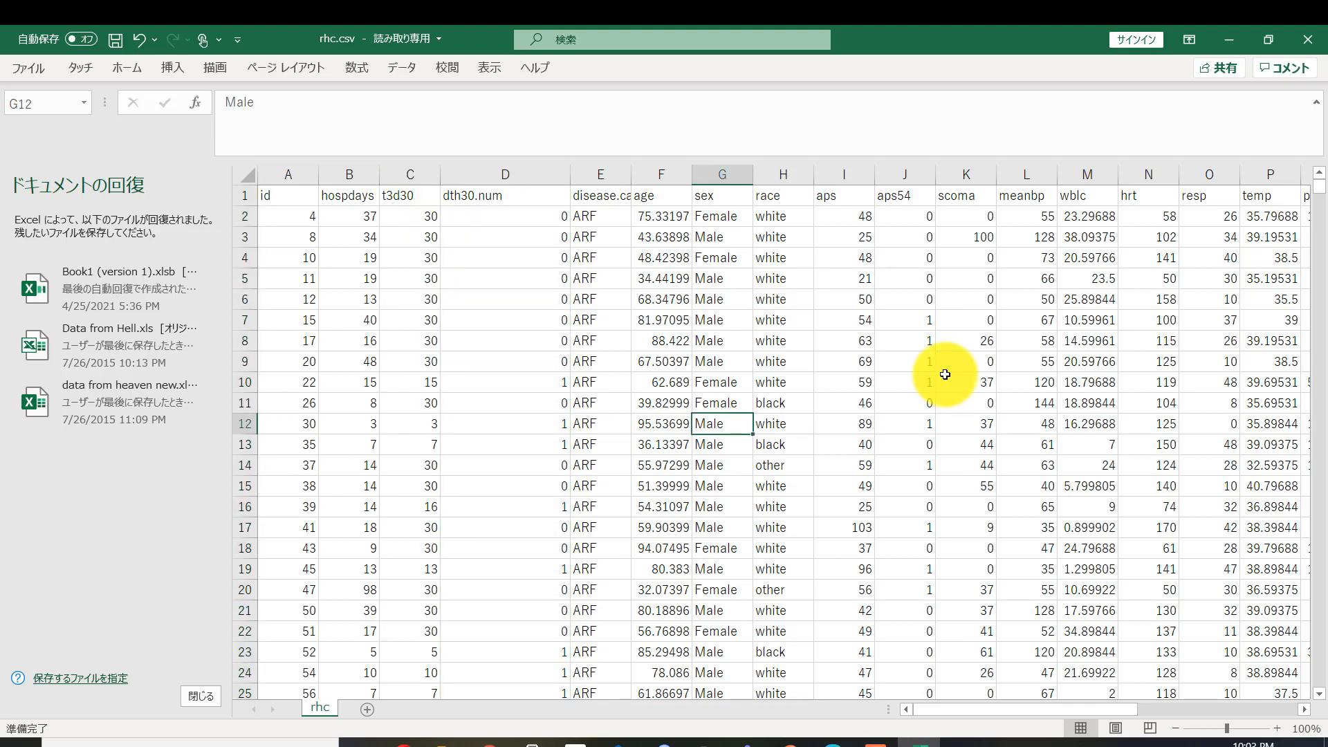
- Switch to R Commander and import the comma-separated file rhc.csv from the C: drive as the data set Dataset
click(705, 737)
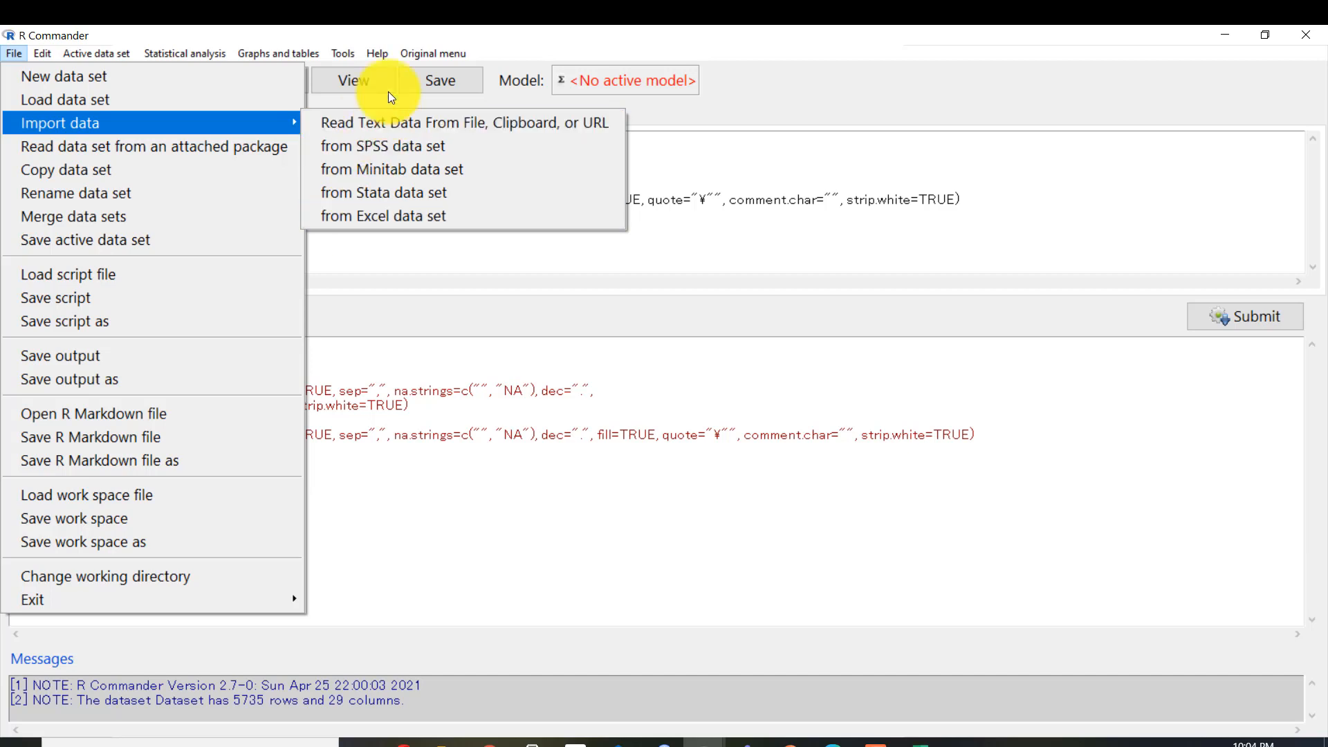
click(383, 135)
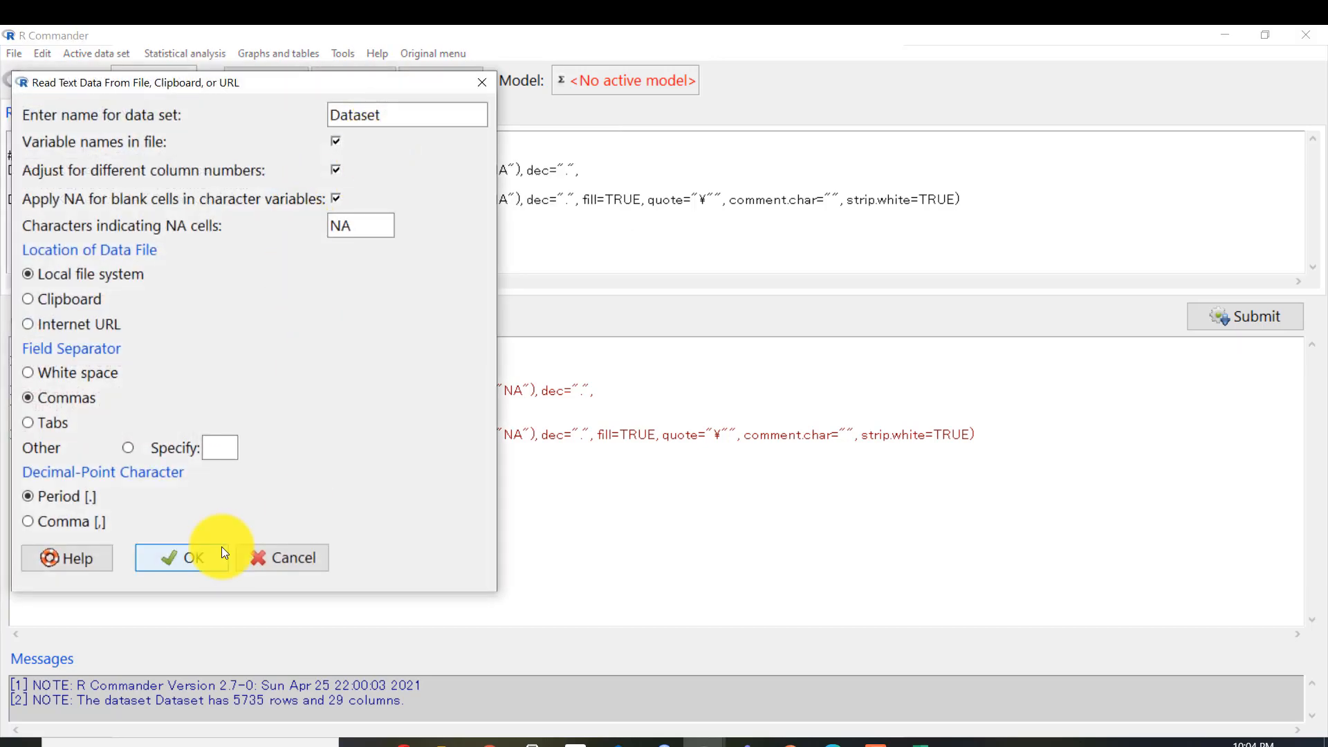
click(206, 560)
click(652, 449)
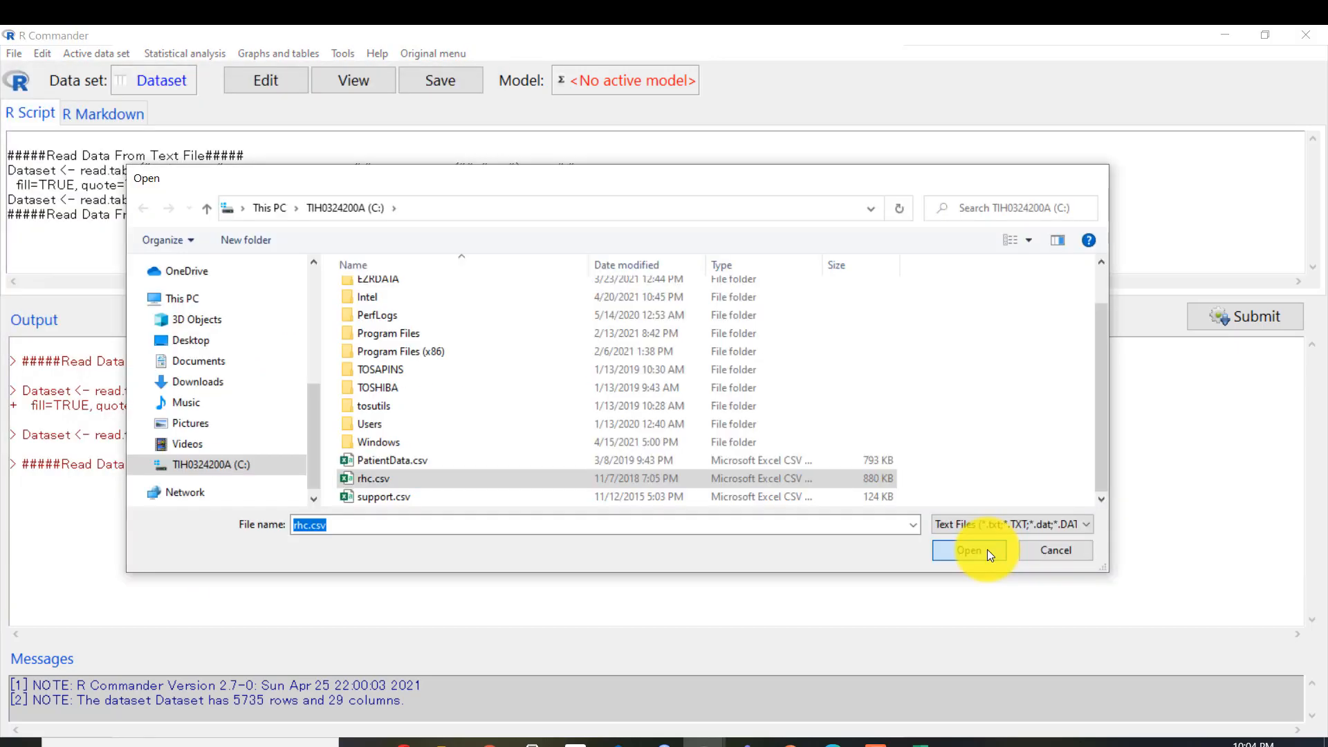
click(978, 554)
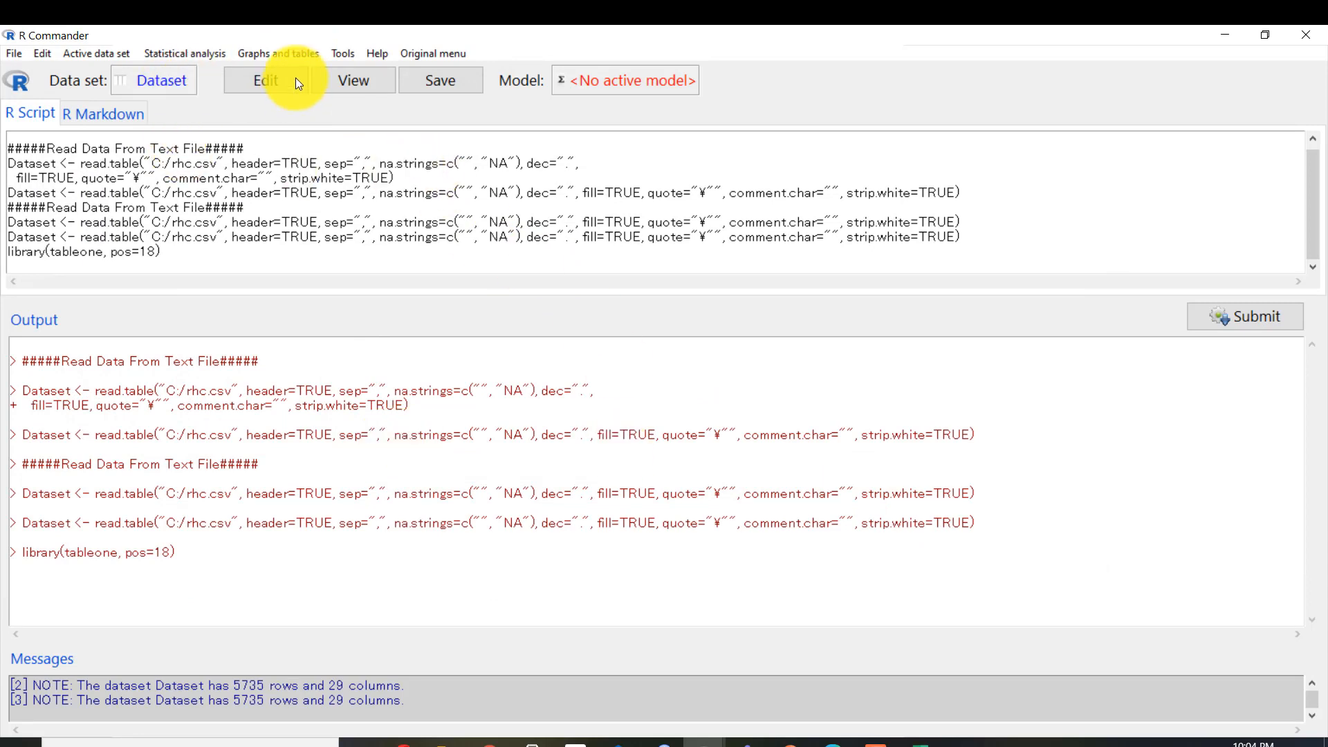
- Create a summary table of sample characteristics grouped by rhc, with race and sex as the categorical variables
click(297, 53)
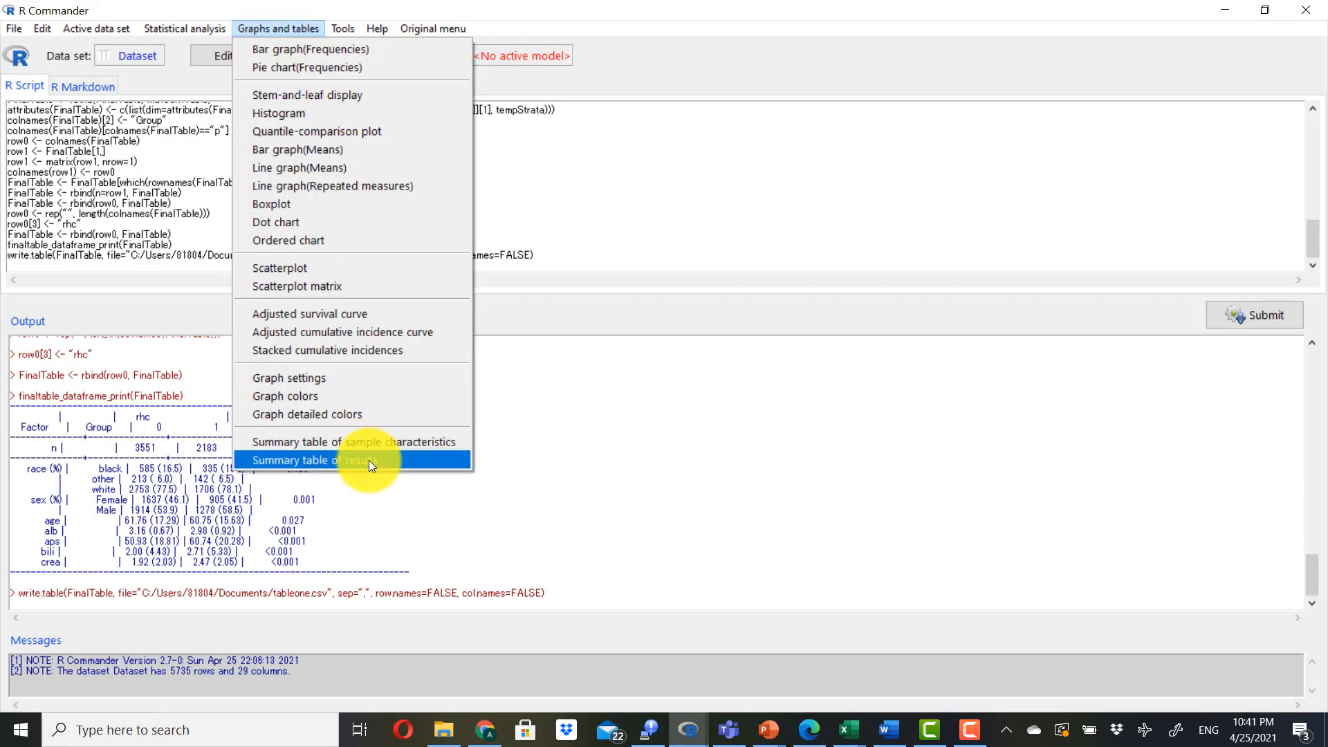
click(374, 441)
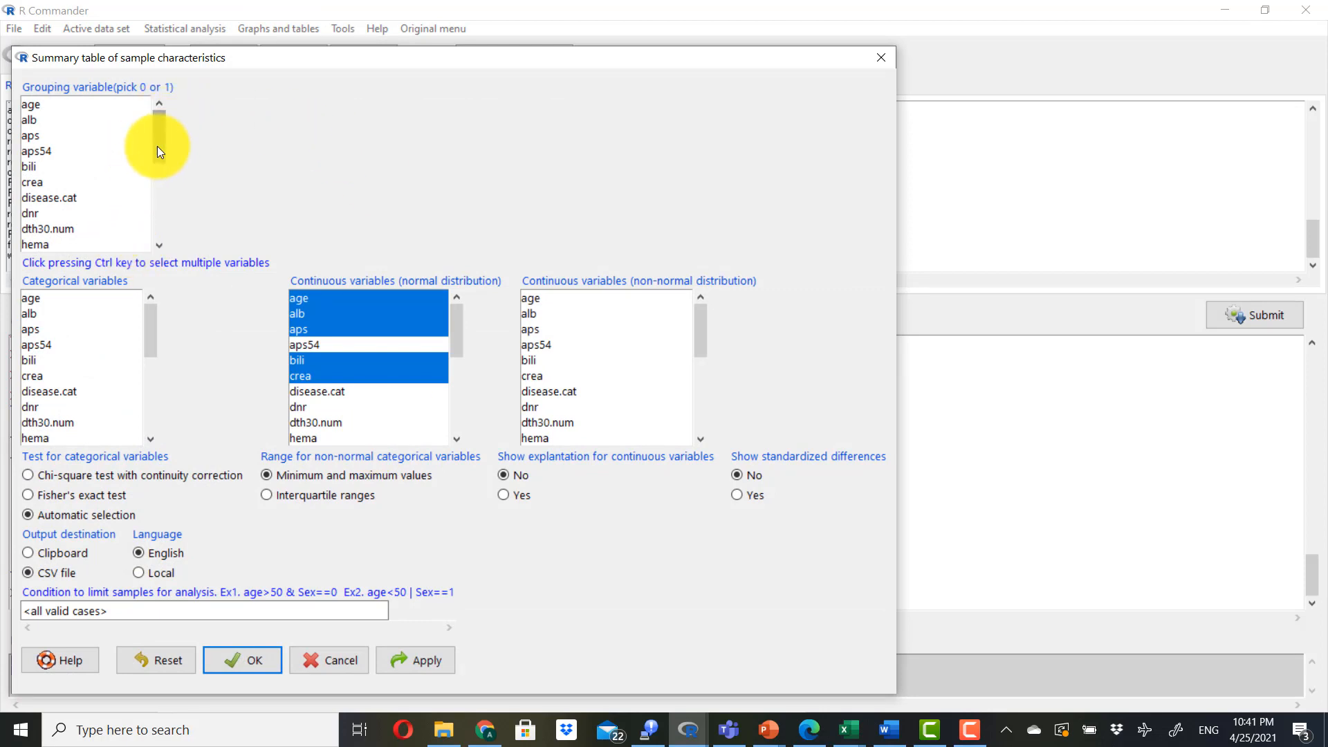
drag(157, 147, 155, 235)
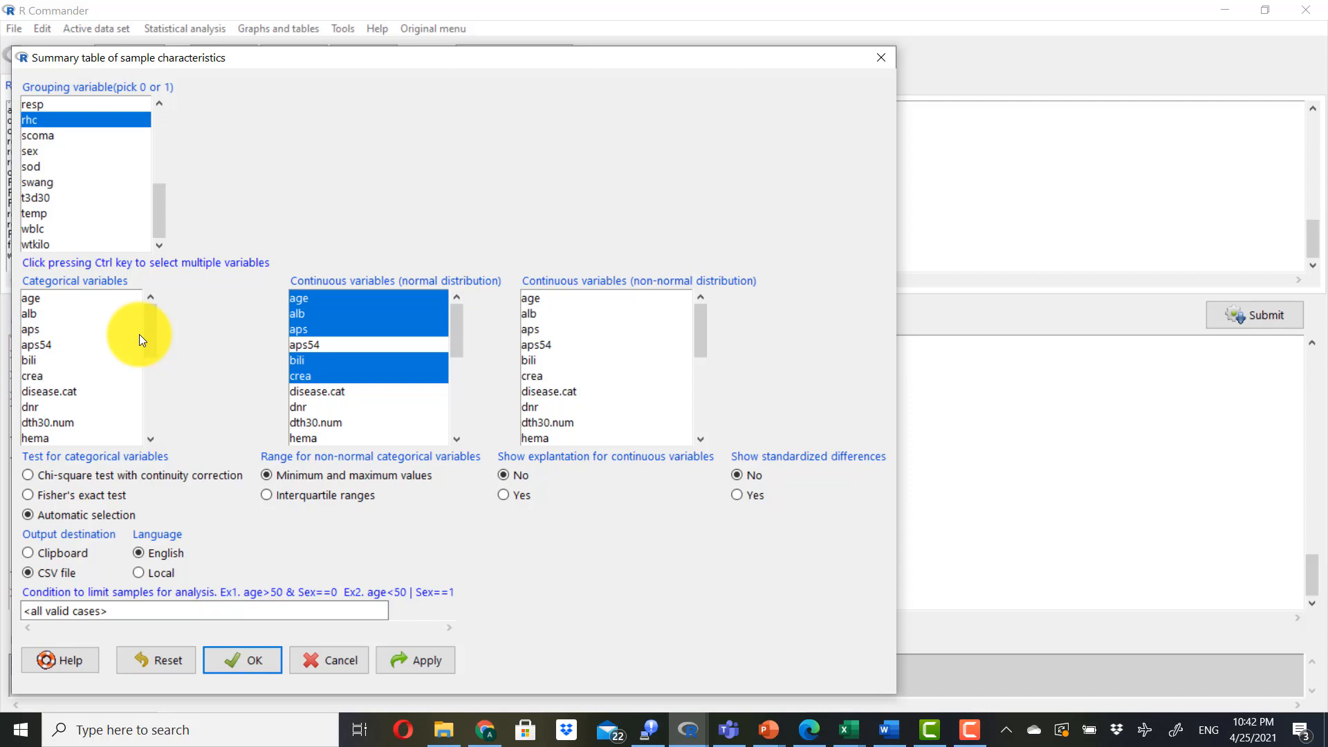
drag(152, 327, 148, 396)
click(72, 315)
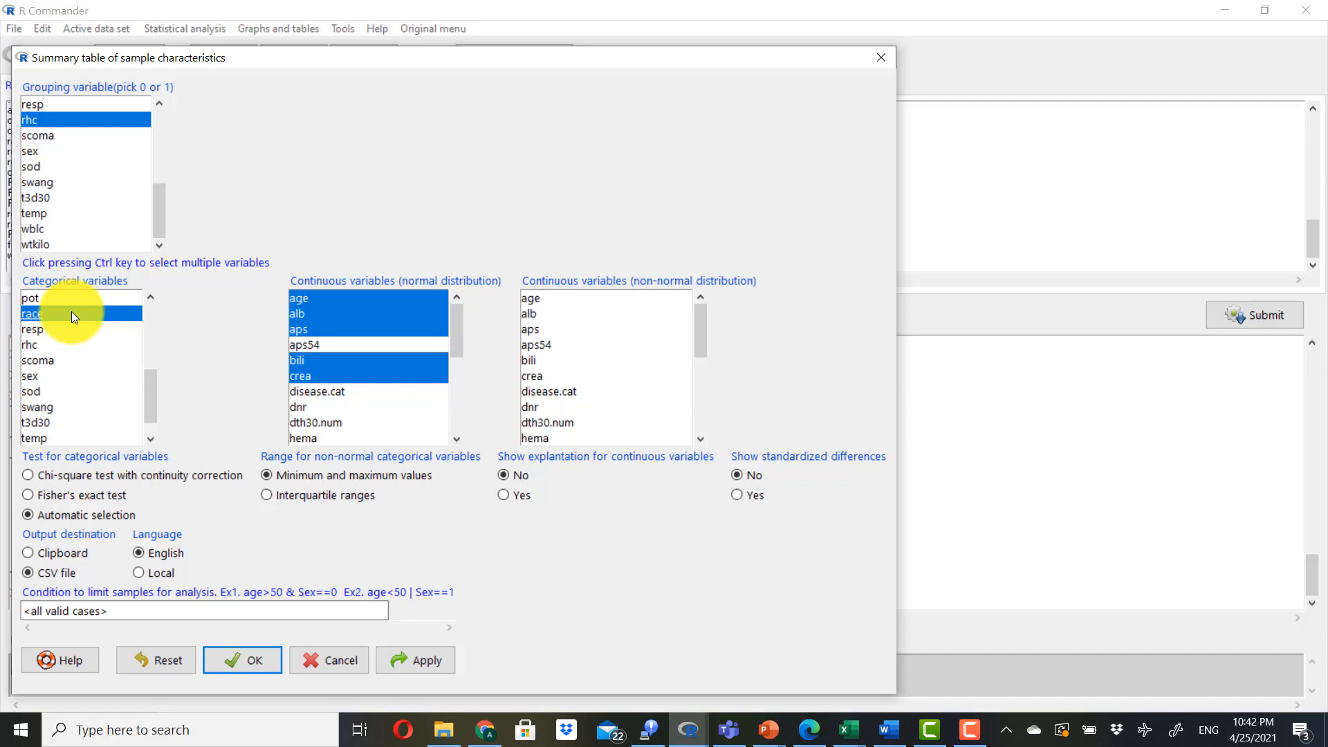
ctrl+click(57, 376)
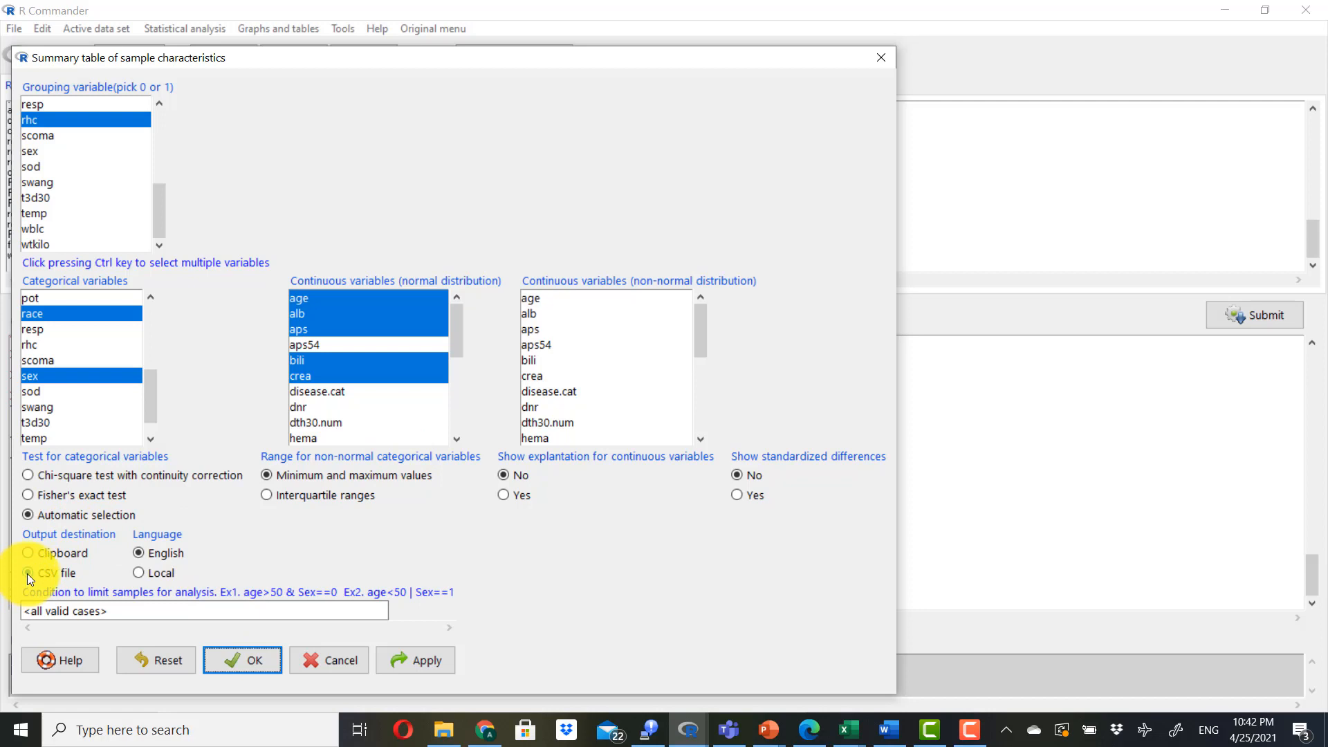
click(243, 662)
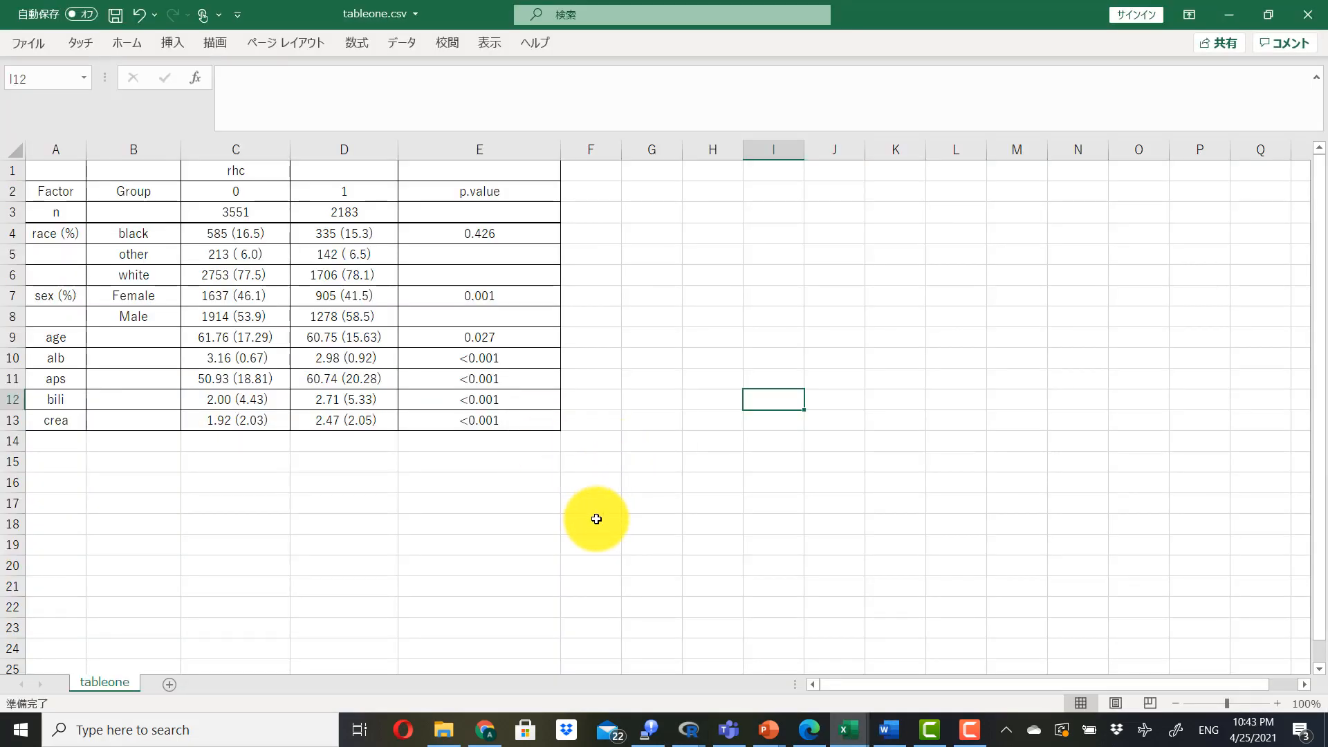
- Examine both rhc group columns in tableone.csv, checking the group sizes, the age values with their p-value, and the aps row
click(540, 504)
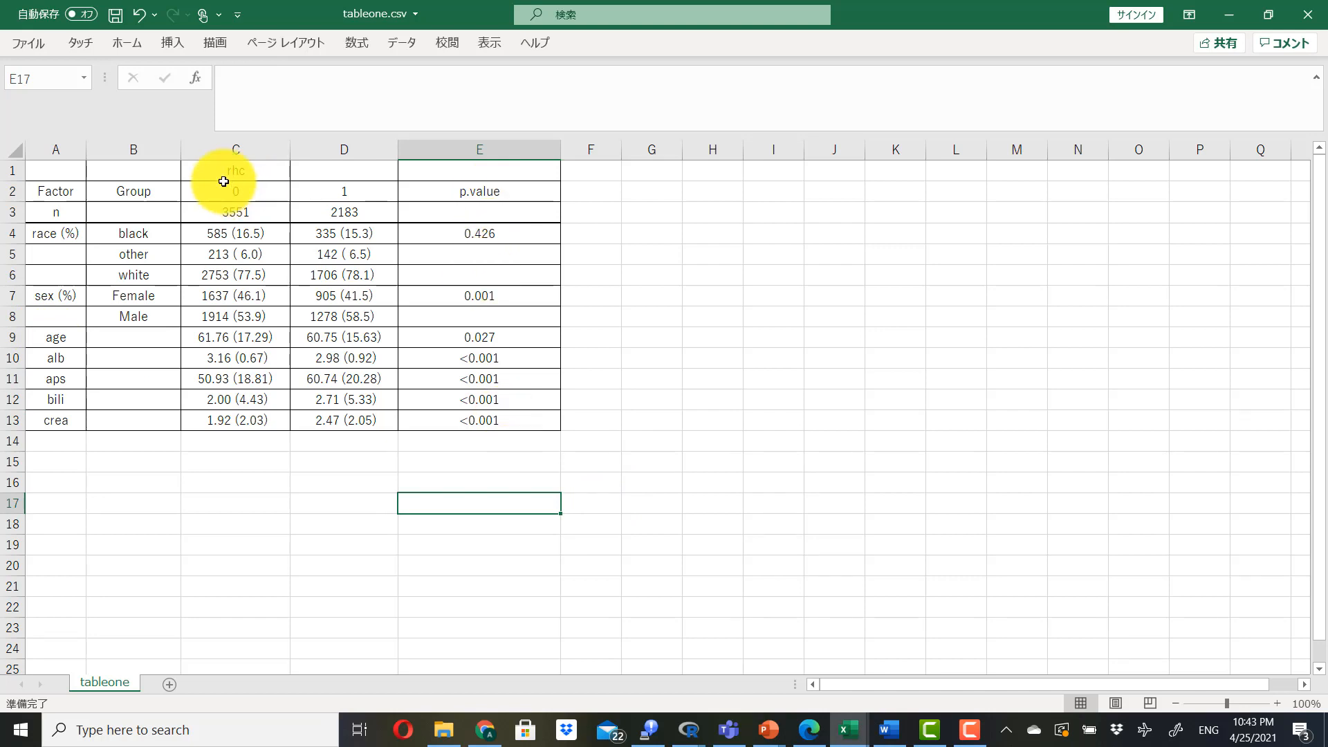
click(250, 142)
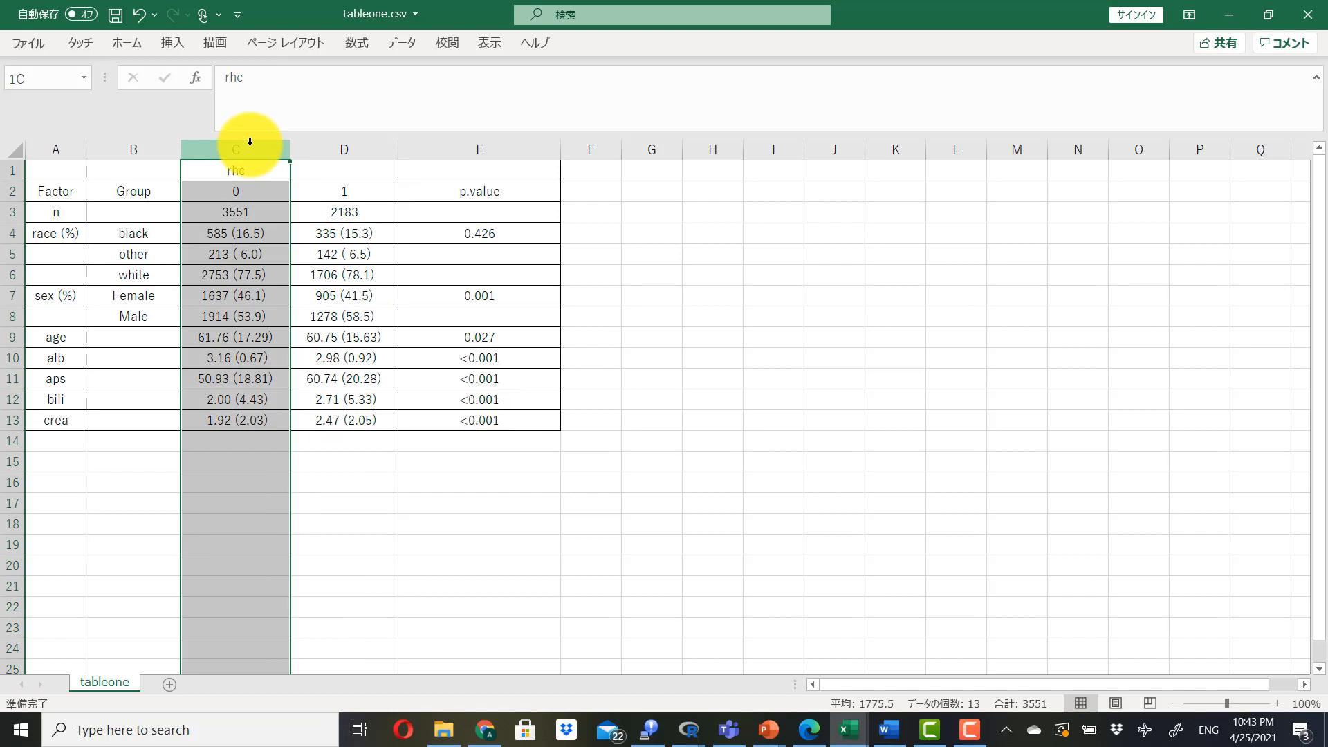
click(346, 148)
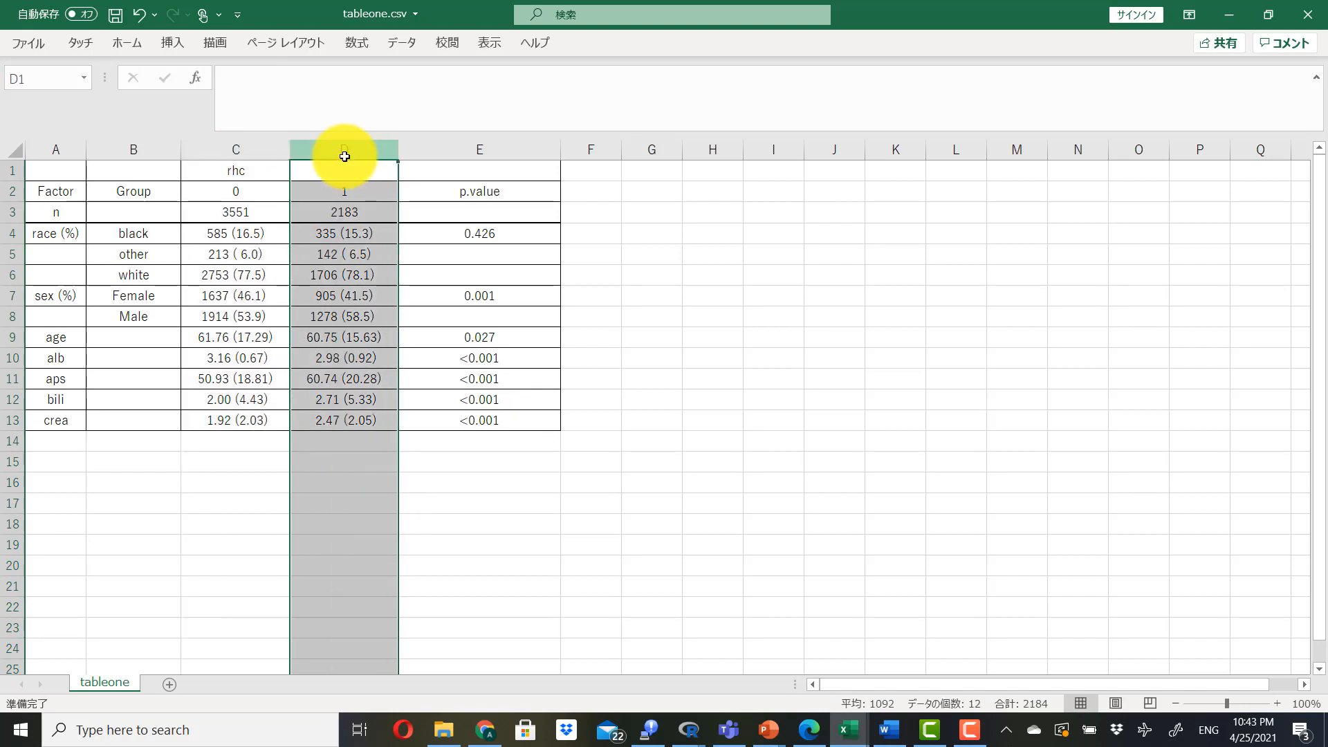
click(77, 338)
click(239, 339)
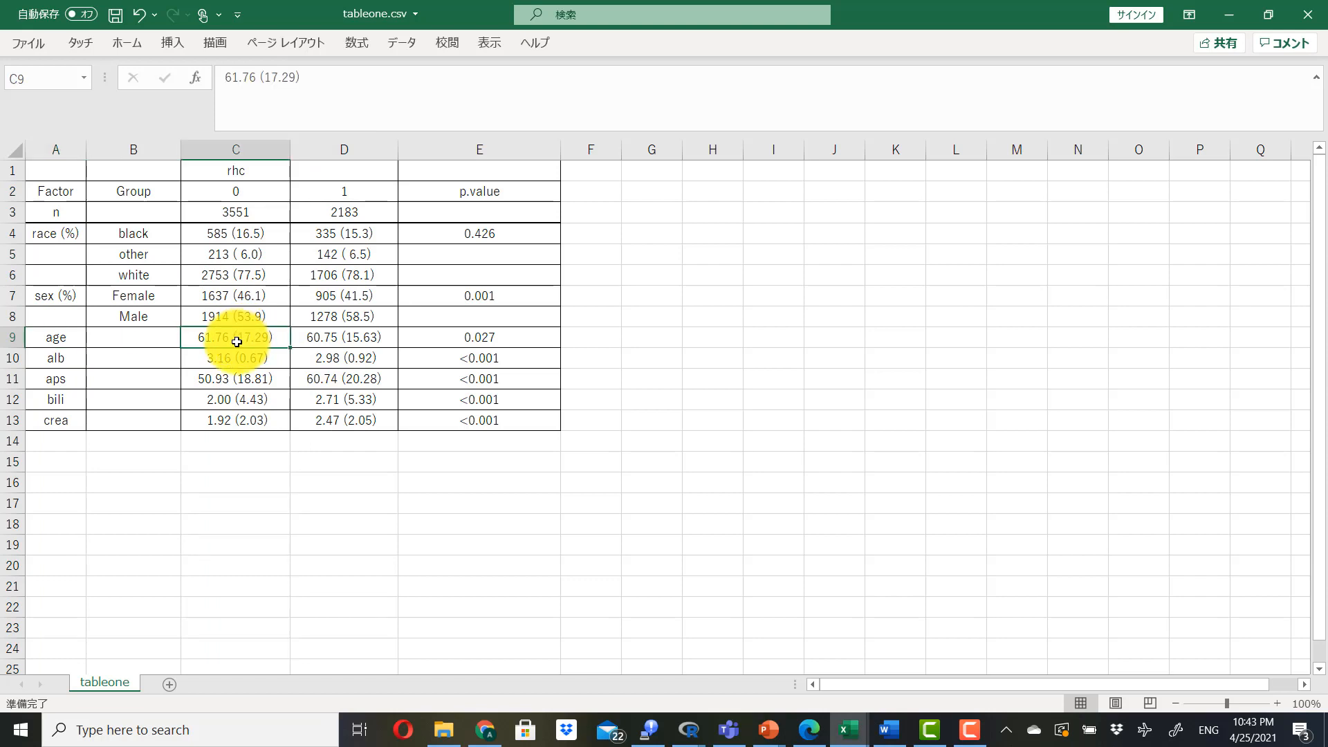
click(261, 213)
click(333, 212)
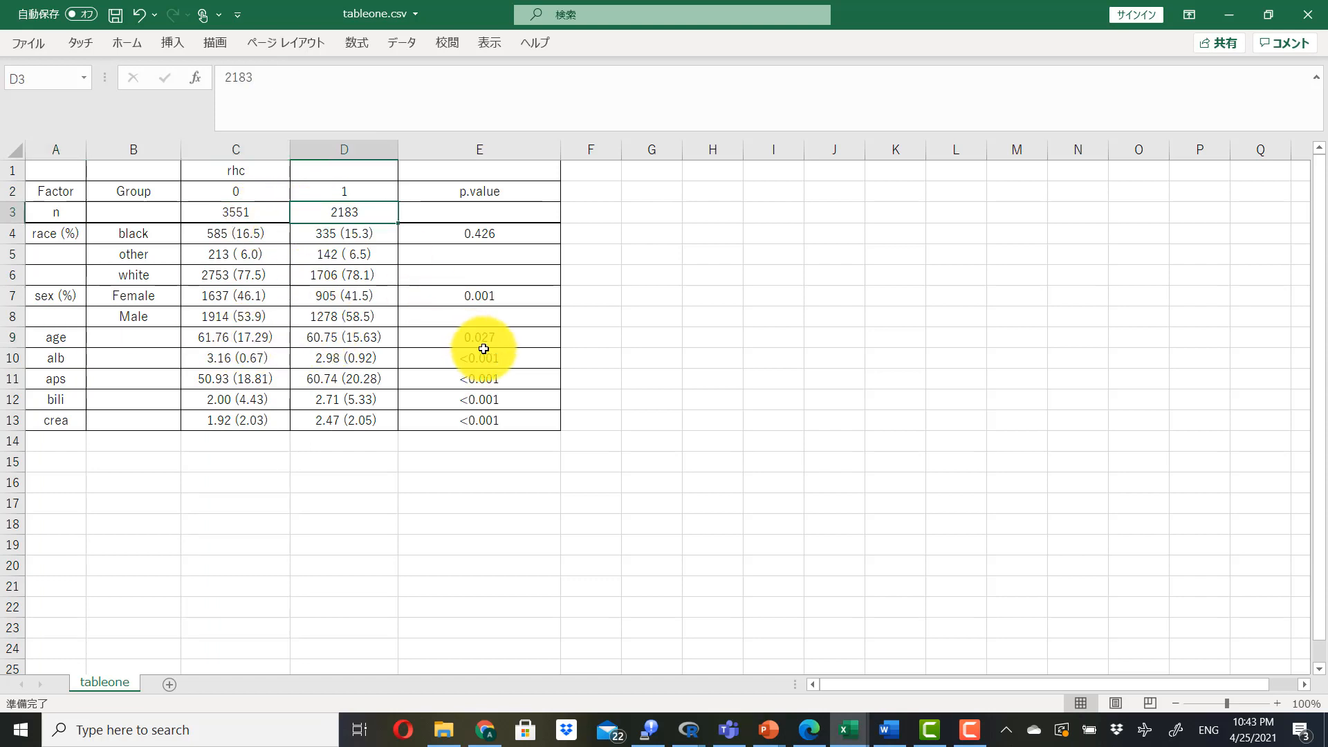
click(484, 339)
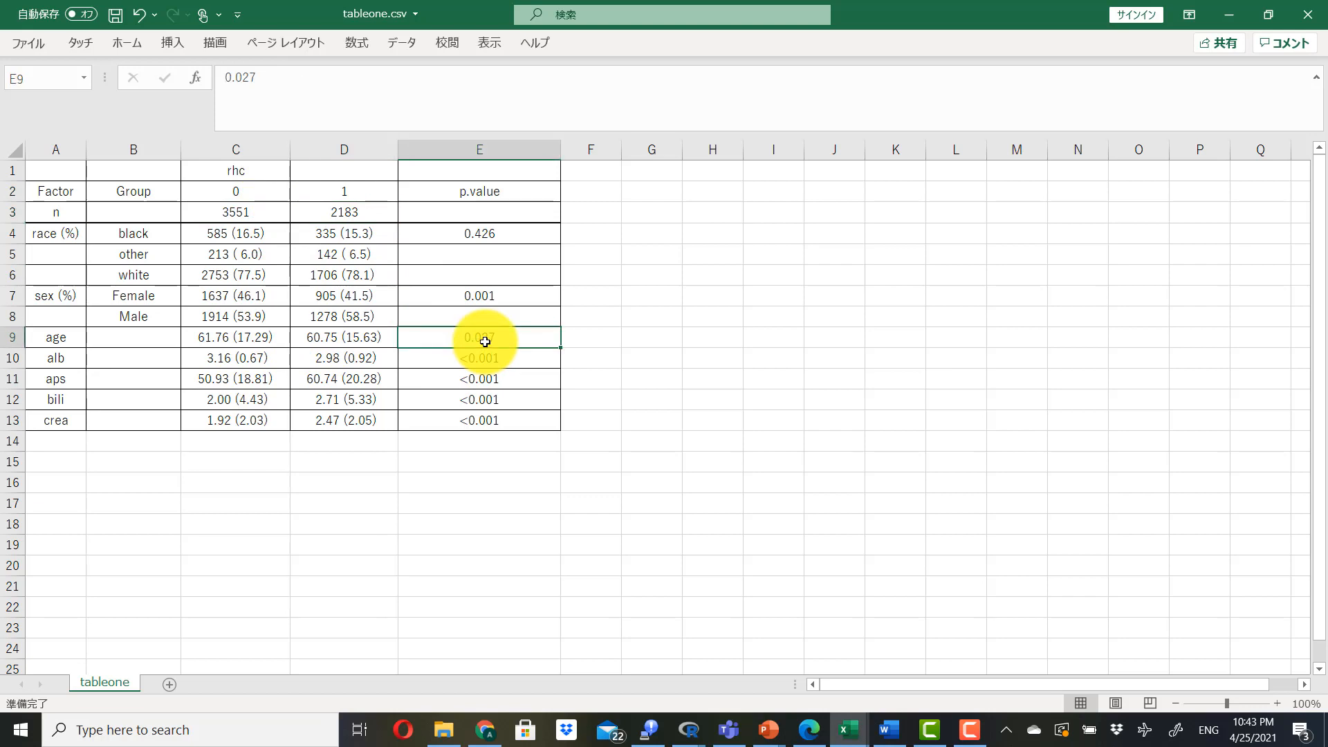
click(58, 382)
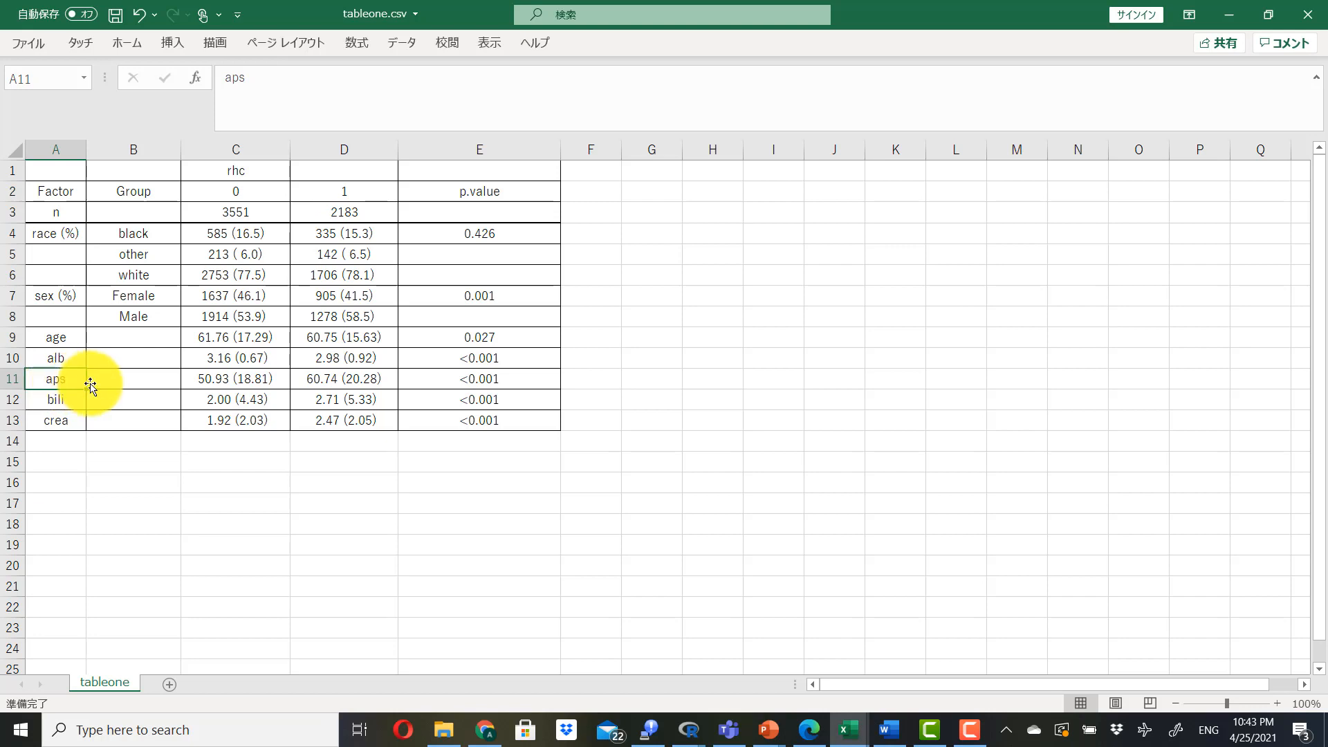
click(344, 382)
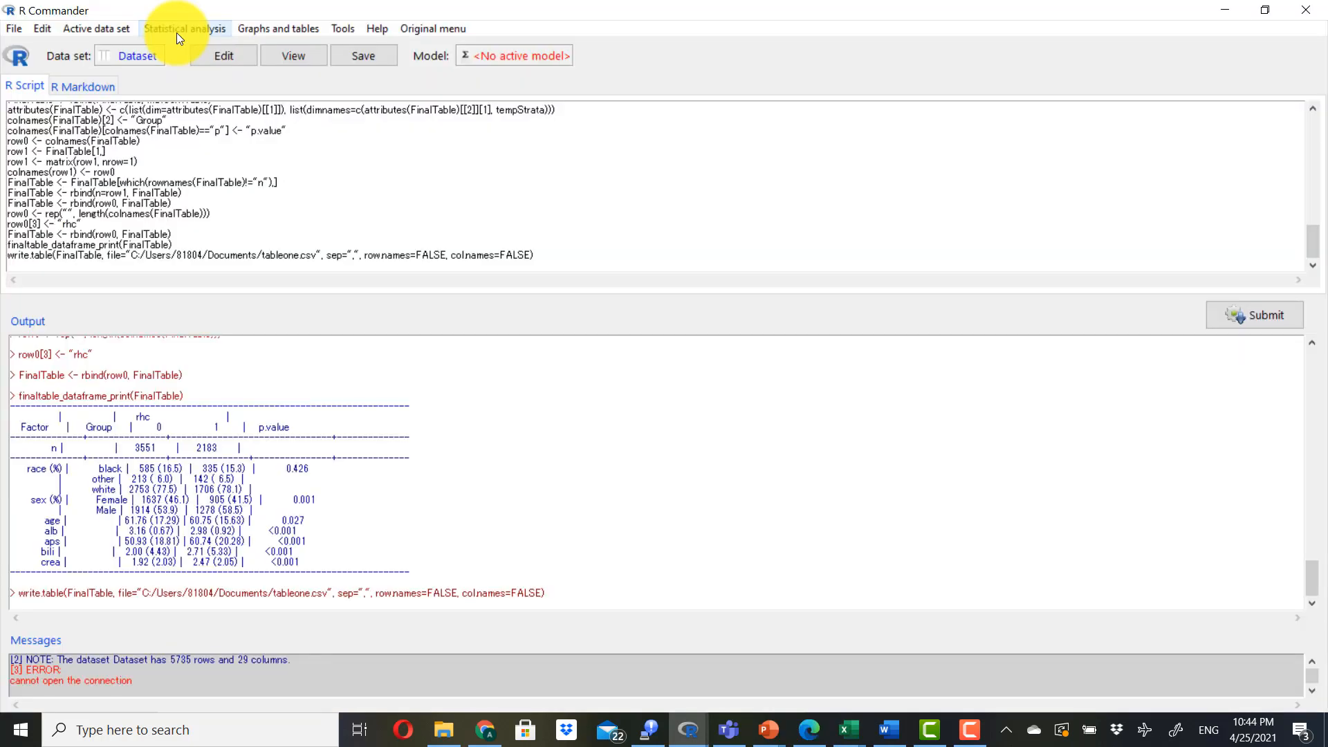
- Run a Kaplan-Meier survival curve and logrank test with t3d30 as time-to-event variable, dth30.num as status indicator and rhc as grouping variable
click(177, 32)
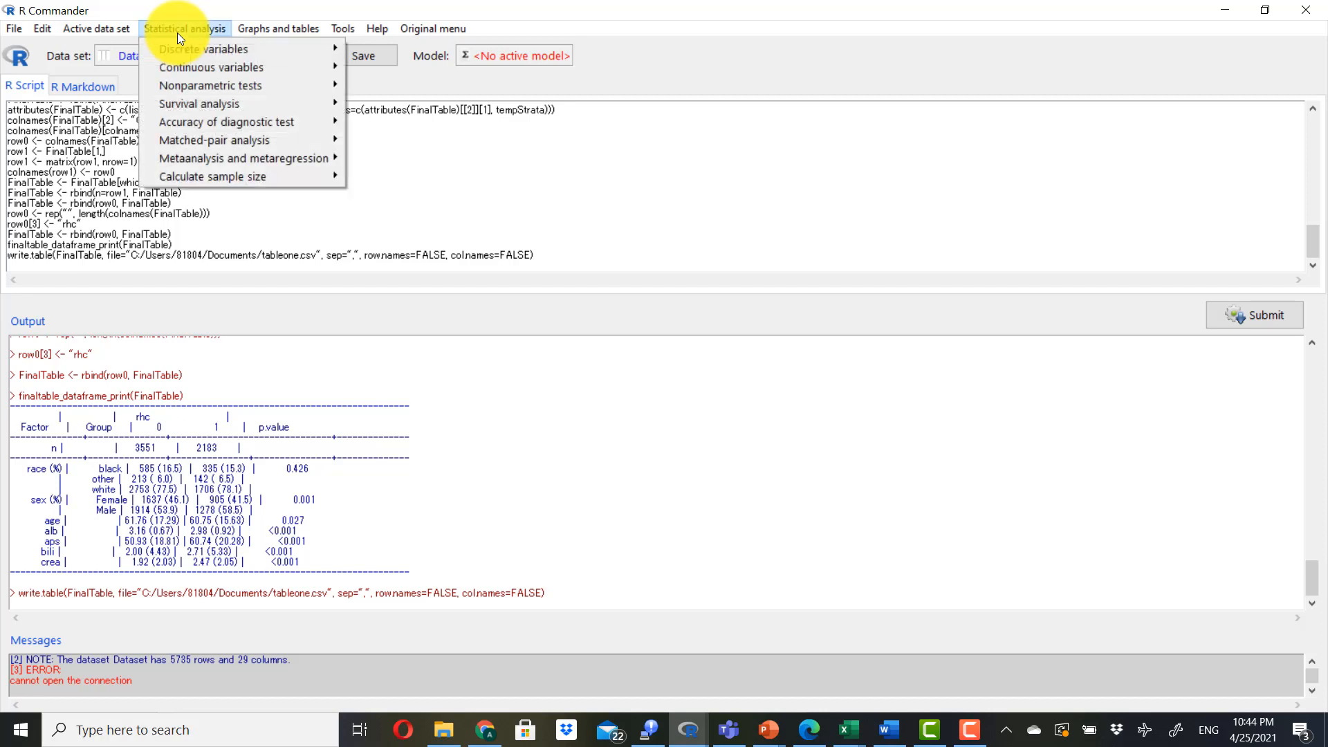
mouse_move(205, 105)
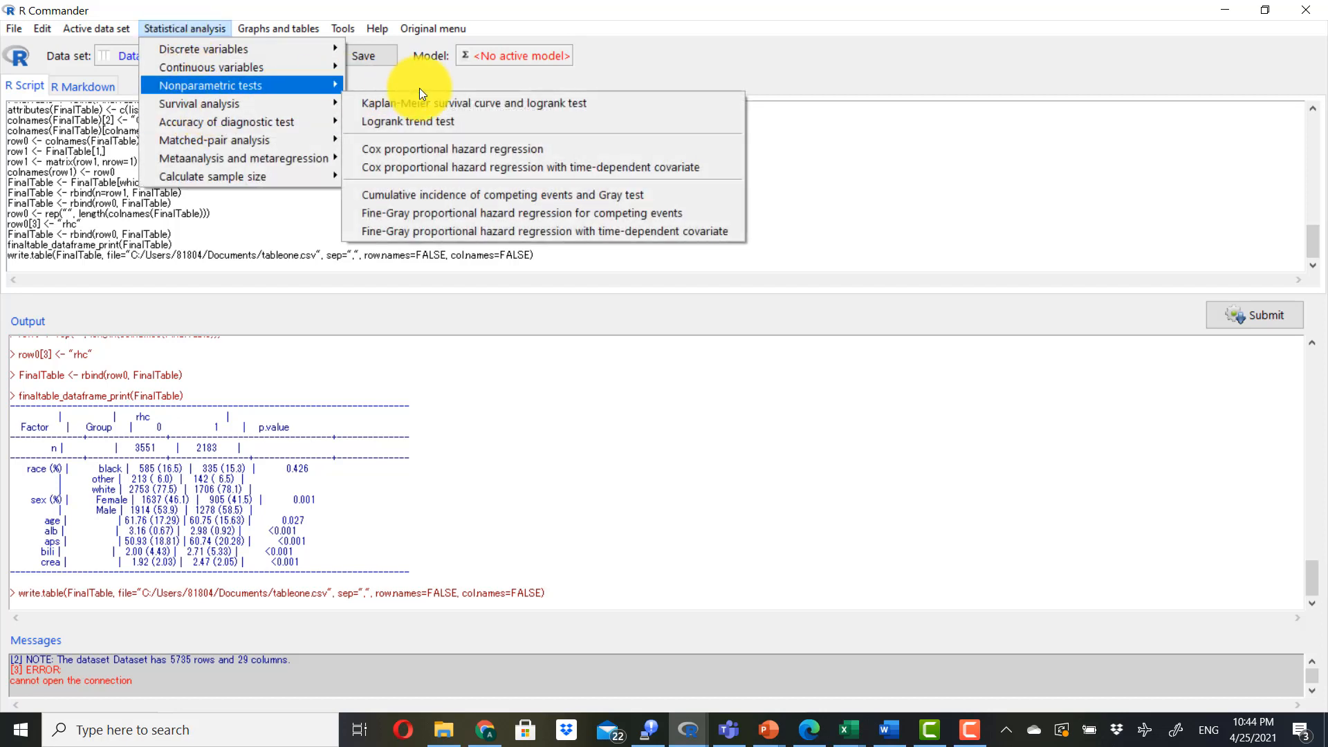
click(422, 100)
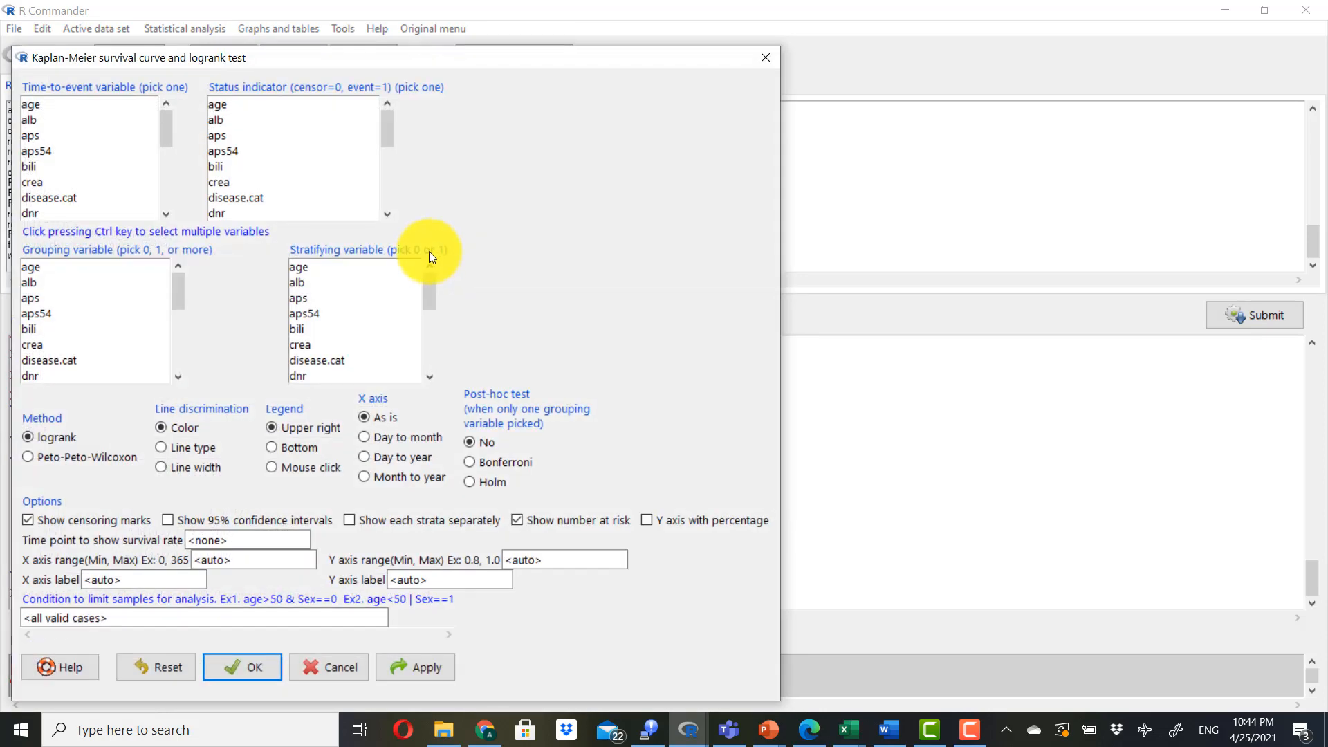
drag(160, 122, 163, 189)
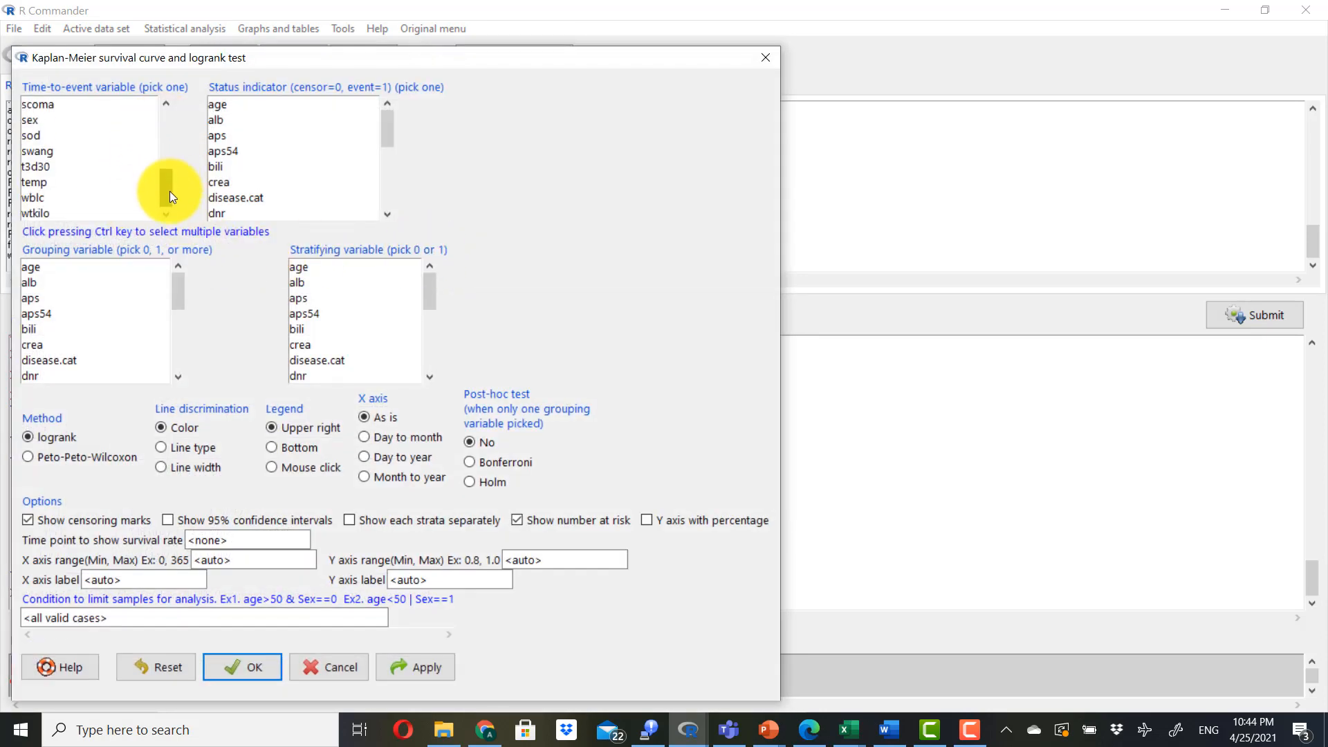
click(44, 168)
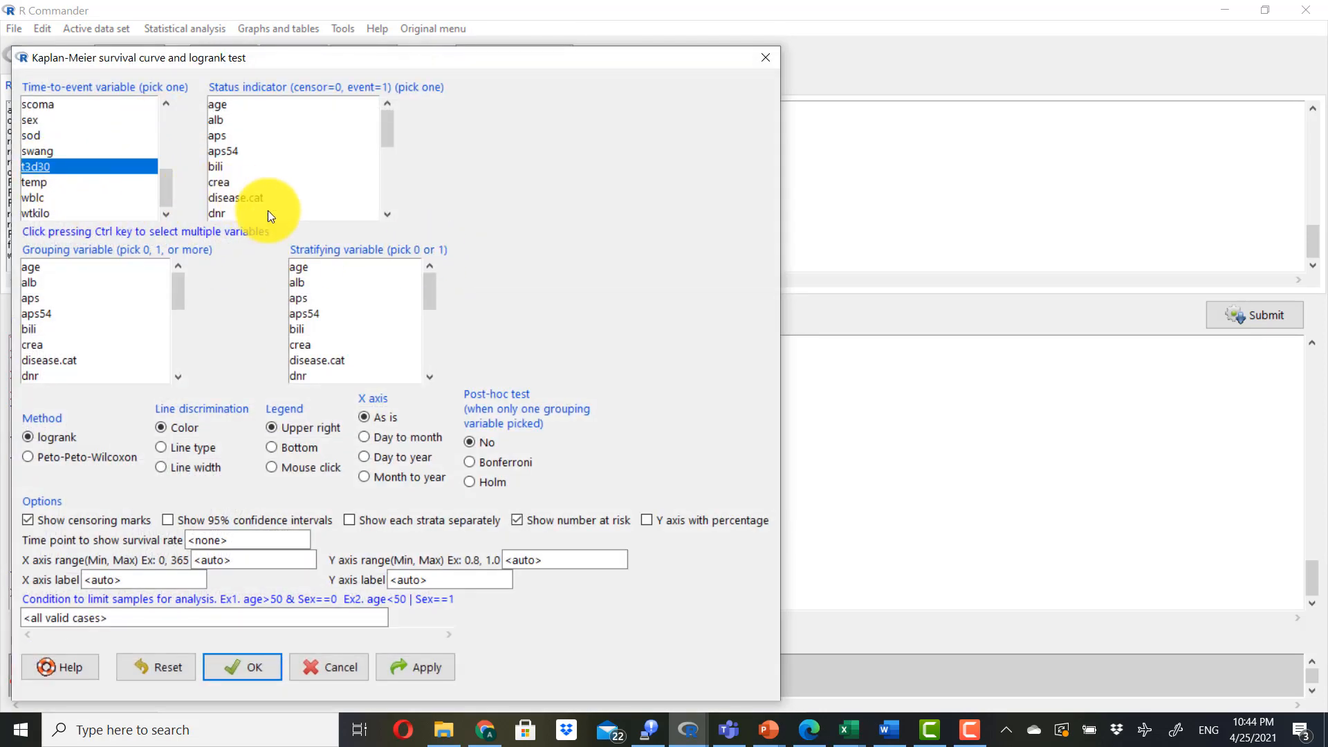
drag(386, 115, 367, 185)
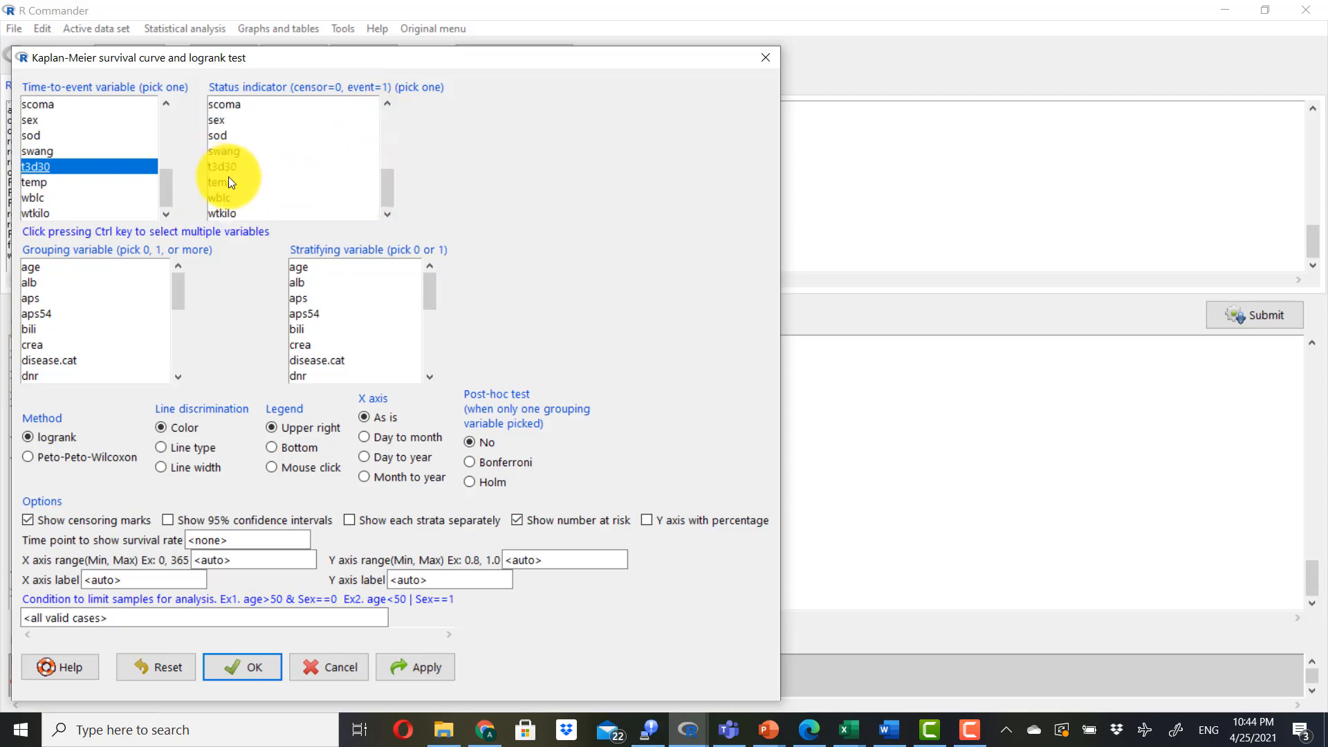
scroll(228, 165, up, 5)
click(237, 152)
drag(173, 292, 177, 351)
click(242, 667)
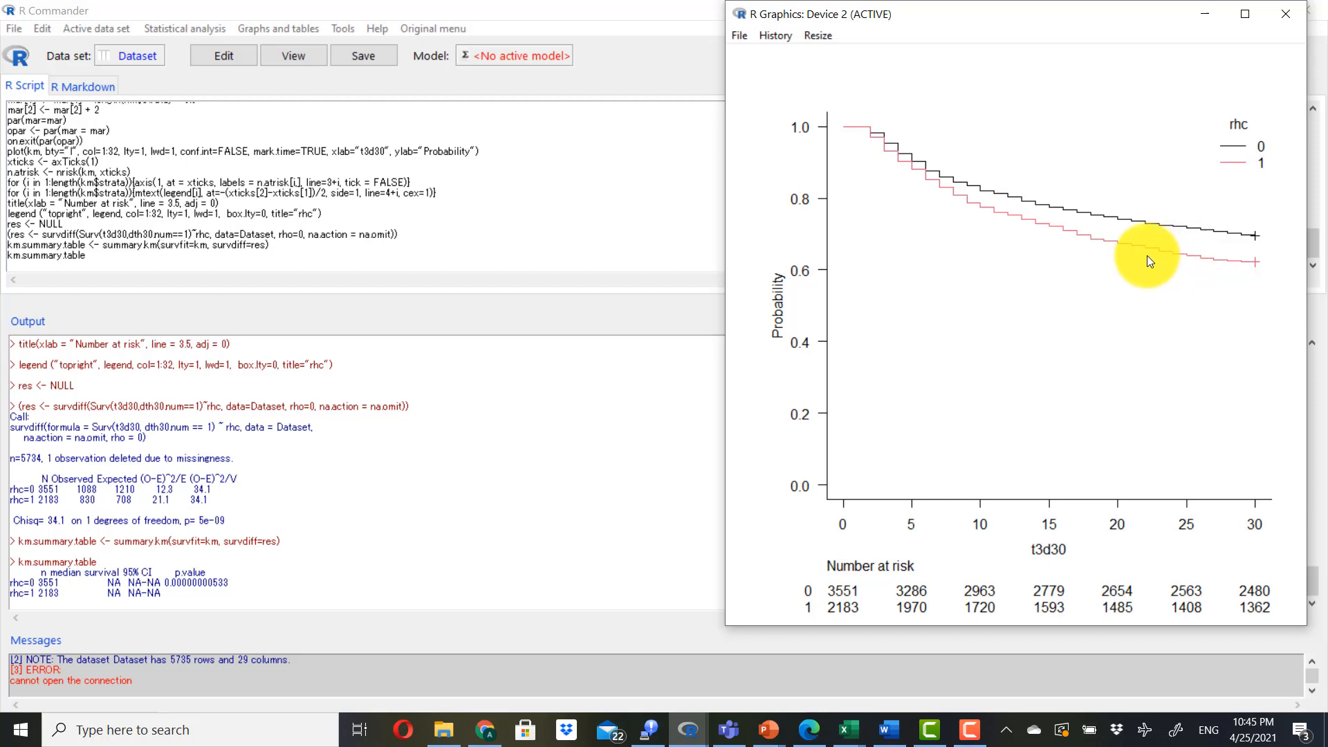
click(562, 429)
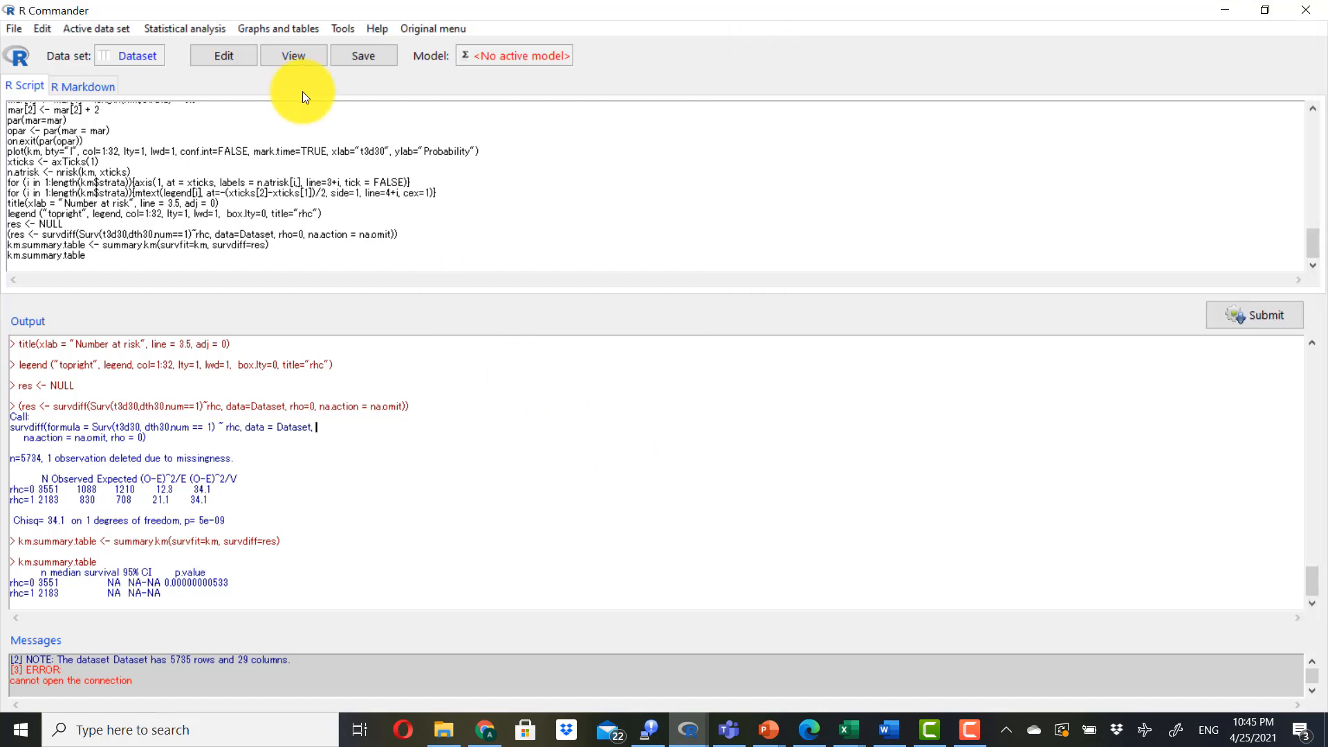
click(277, 28)
click(650, 198)
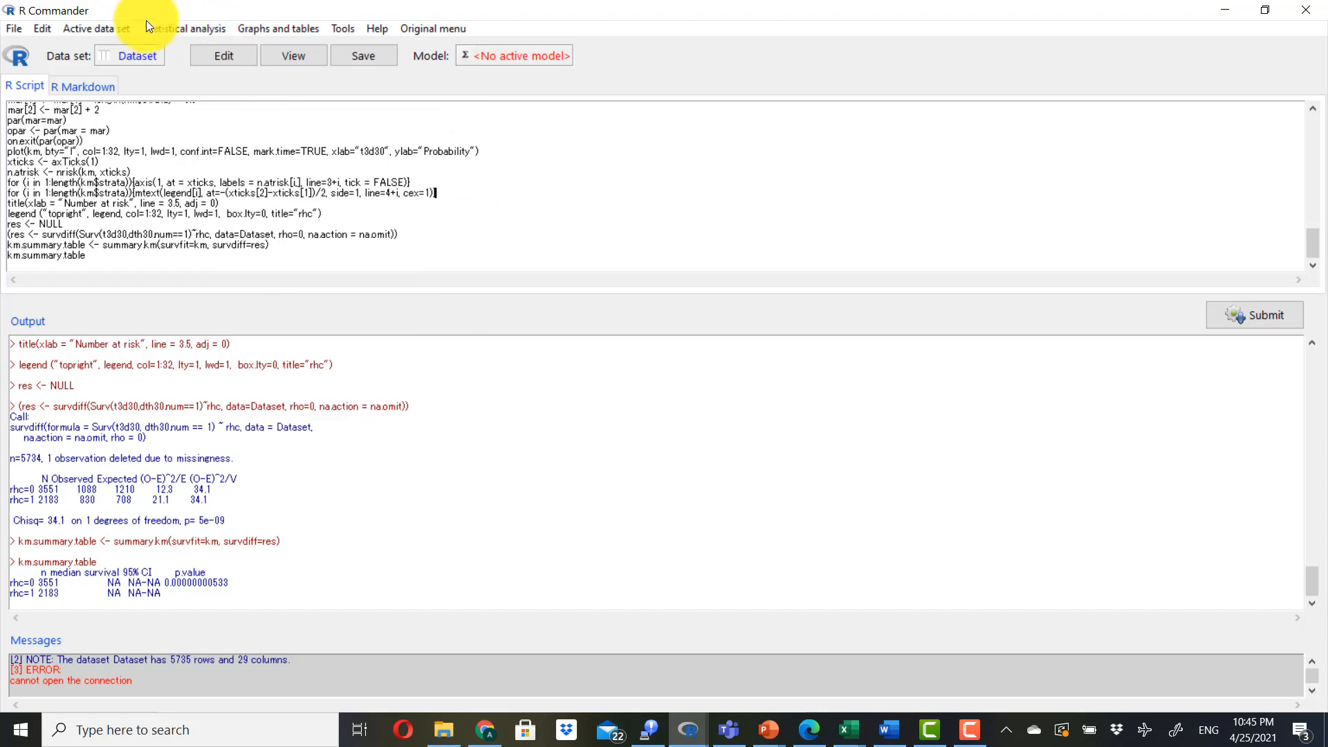
- Set up a logistic regression with rhc as the objective variable
click(155, 25)
mouse_move(169, 52)
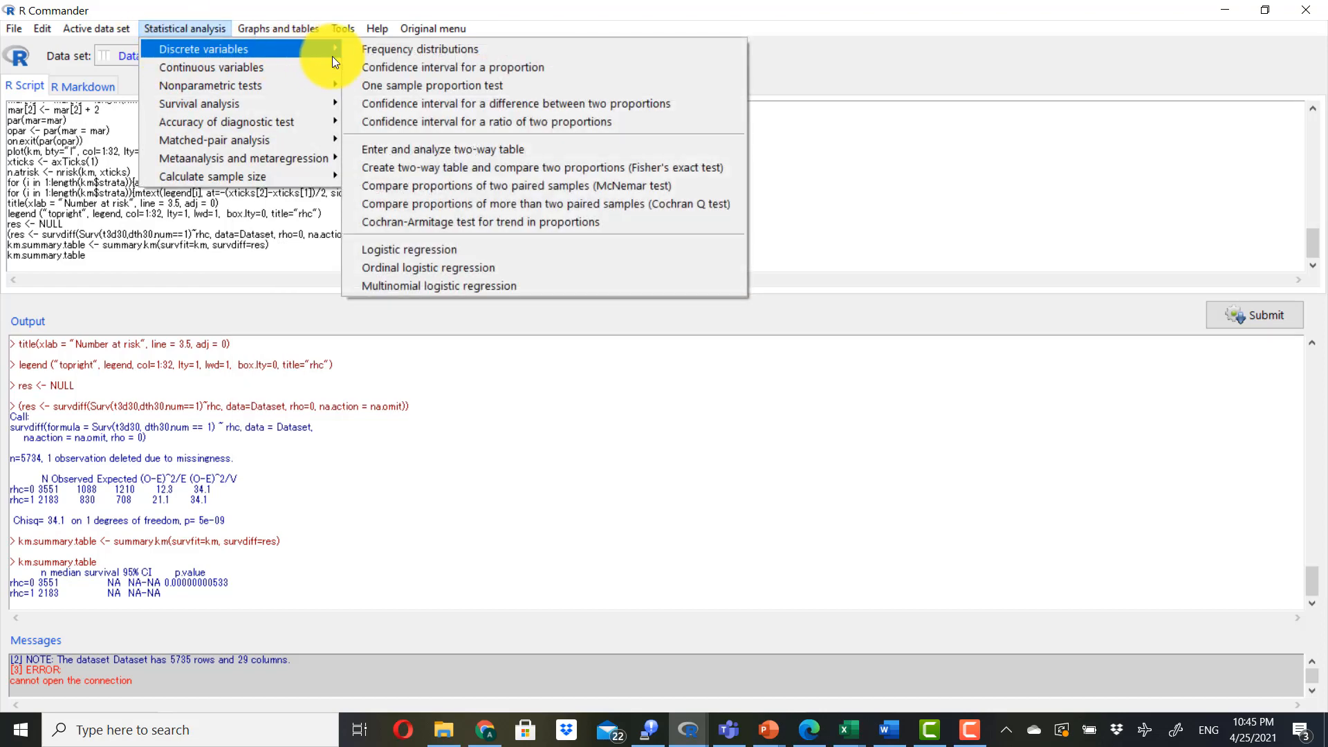
click(393, 249)
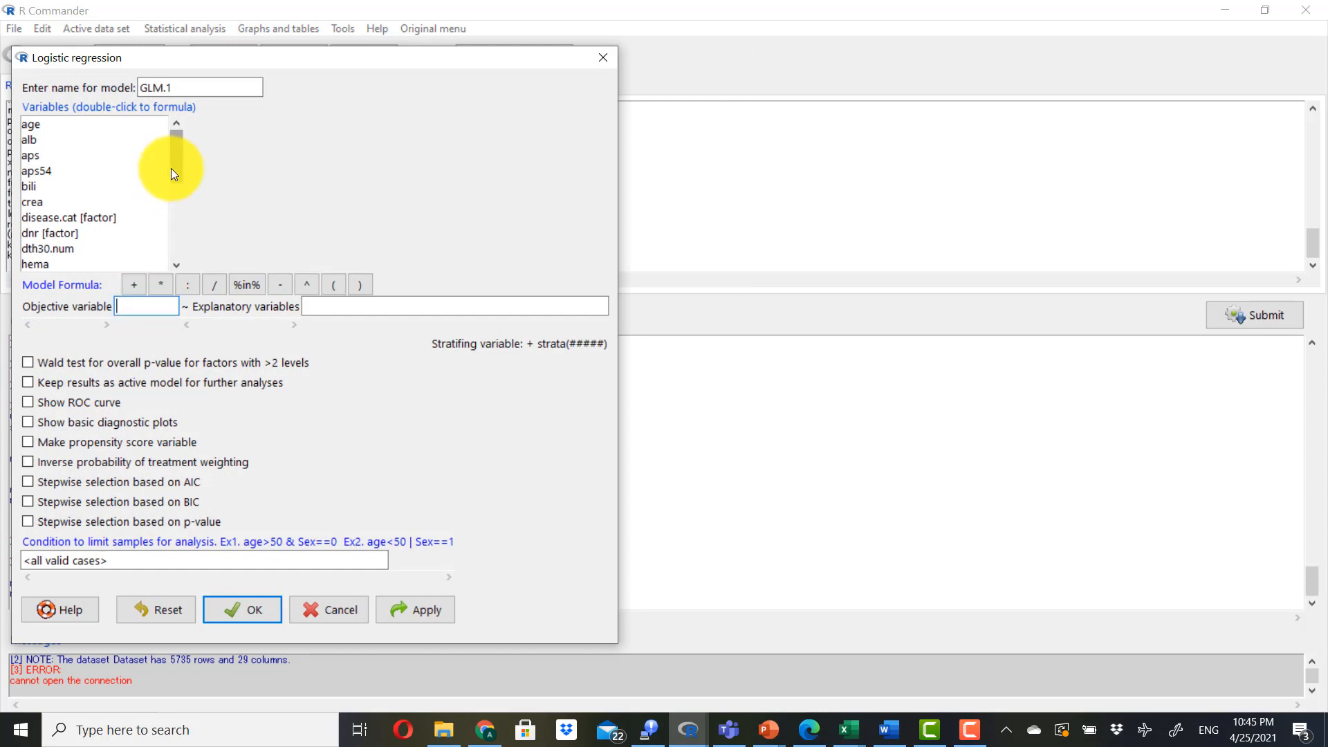
drag(172, 168, 174, 206)
double_click(31, 206)
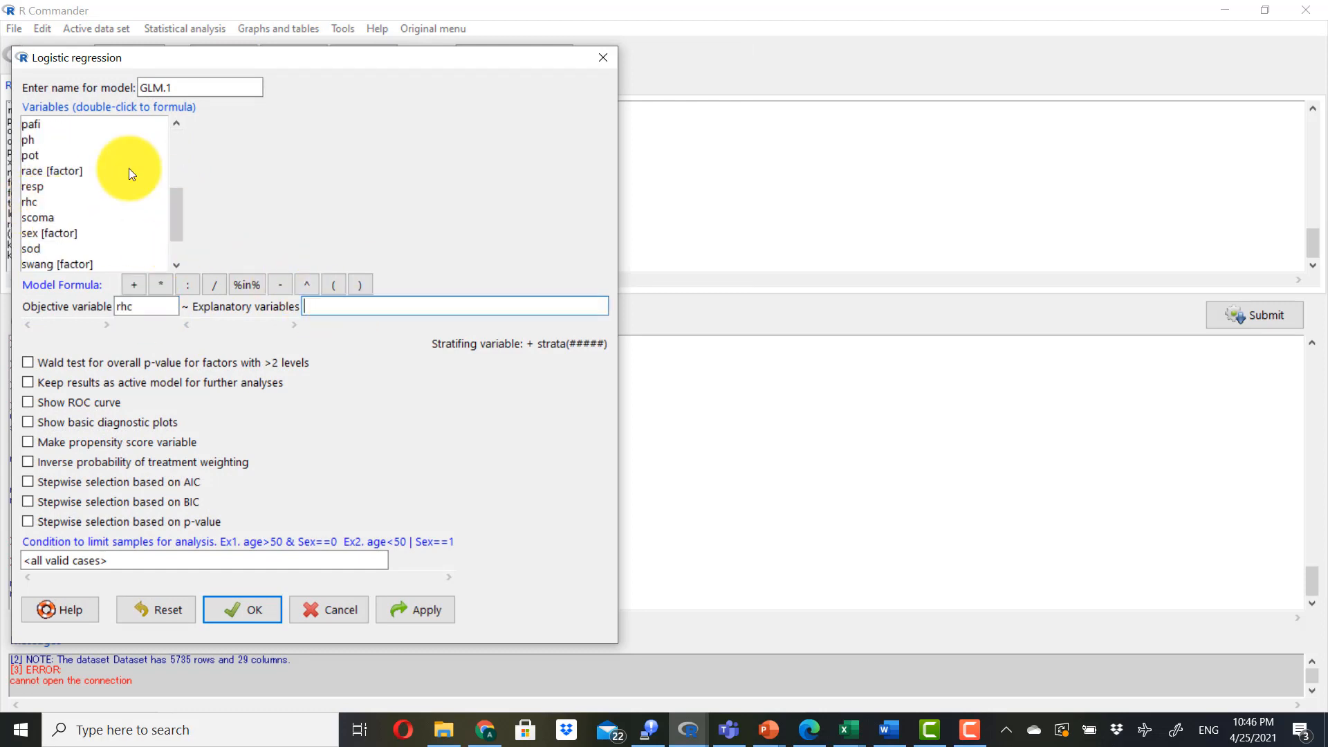
- Add age, alb, aps, bili, crea, sex and race as explanatory variables of the logistic regression
drag(172, 208, 177, 115)
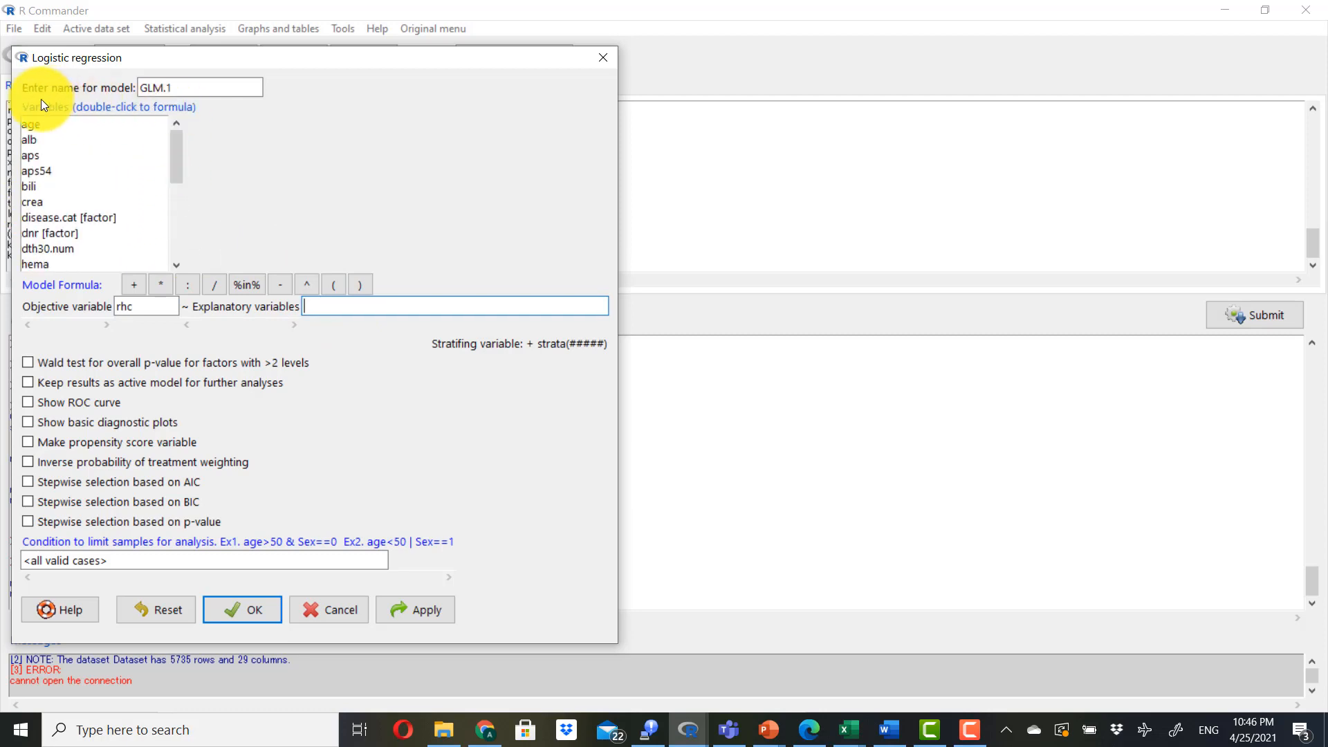
double_click(40, 123)
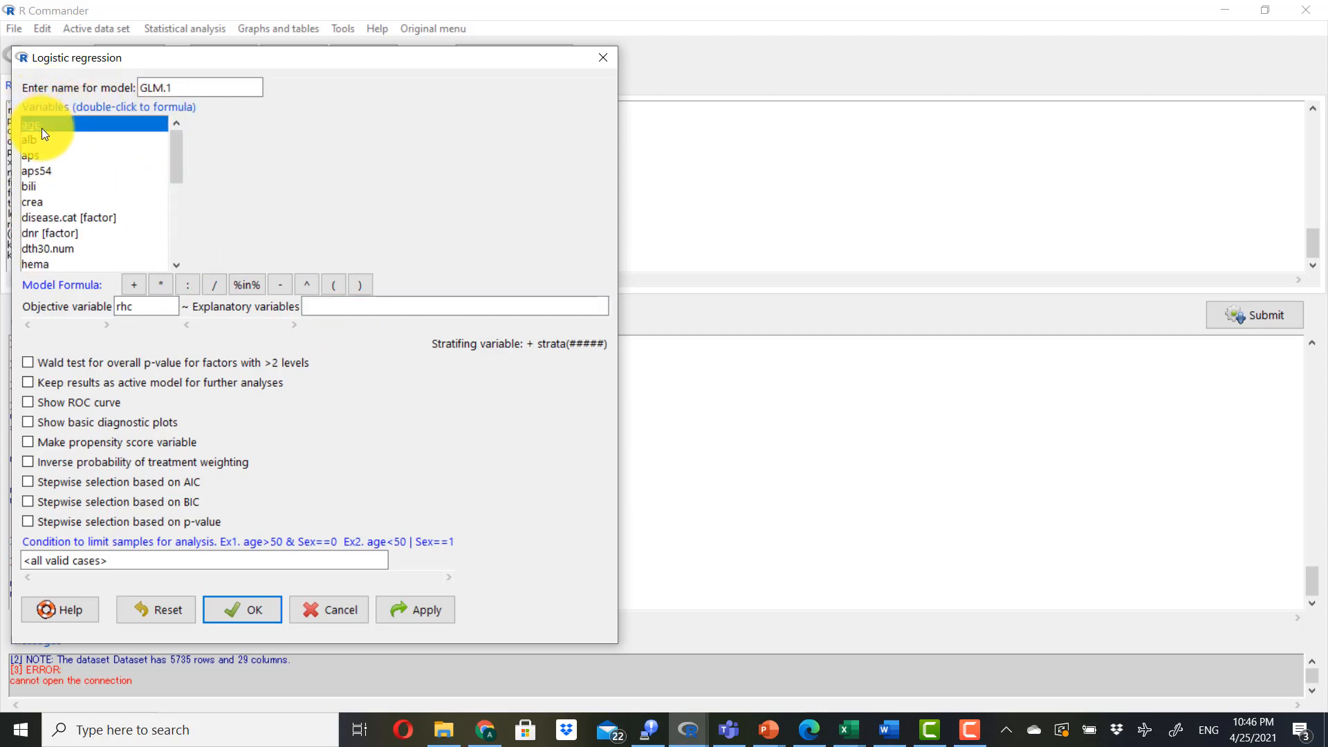
double_click(39, 143)
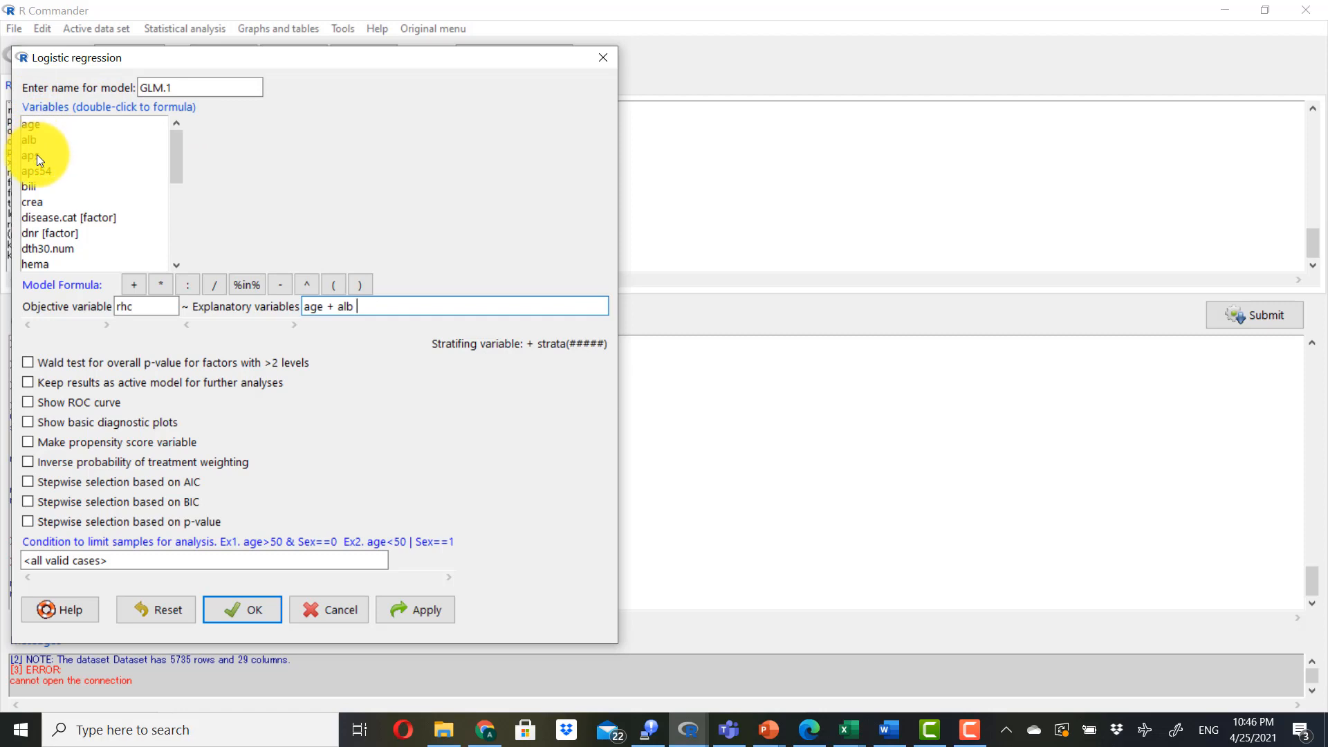
double_click(36, 155)
double_click(35, 185)
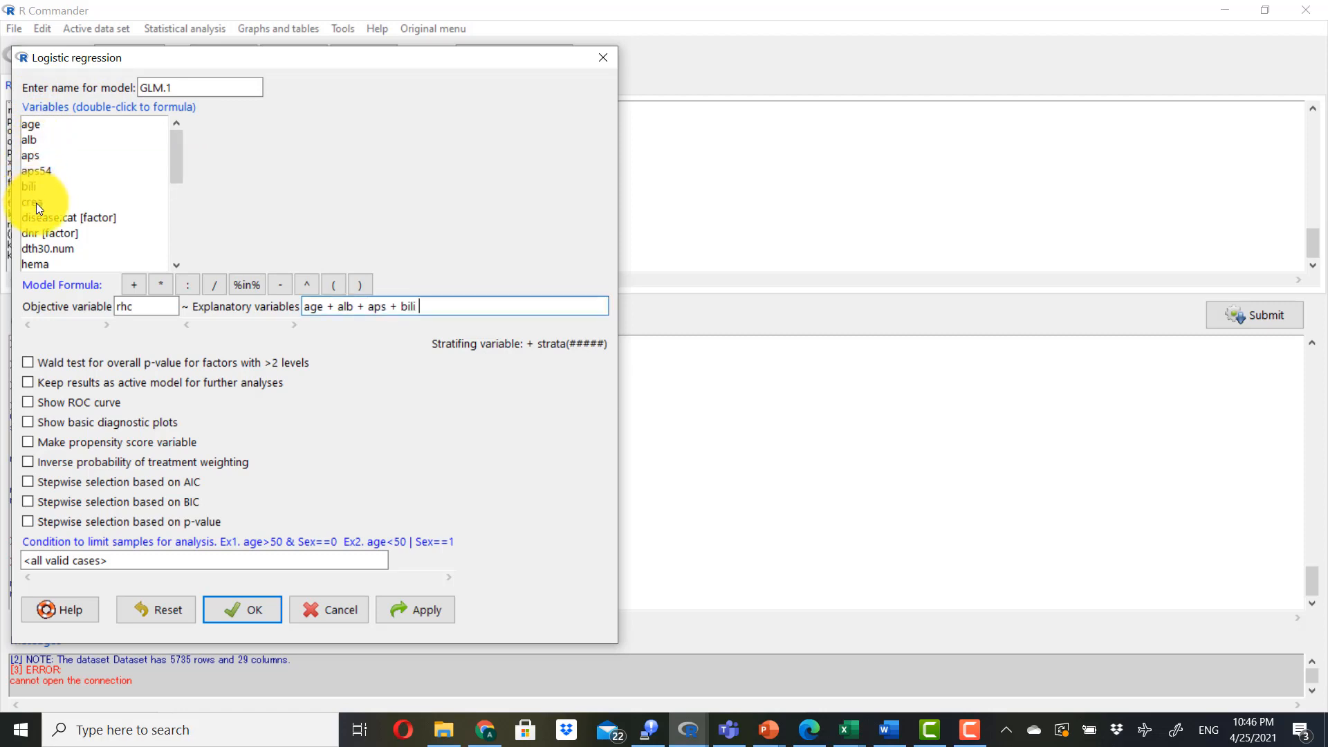
double_click(36, 202)
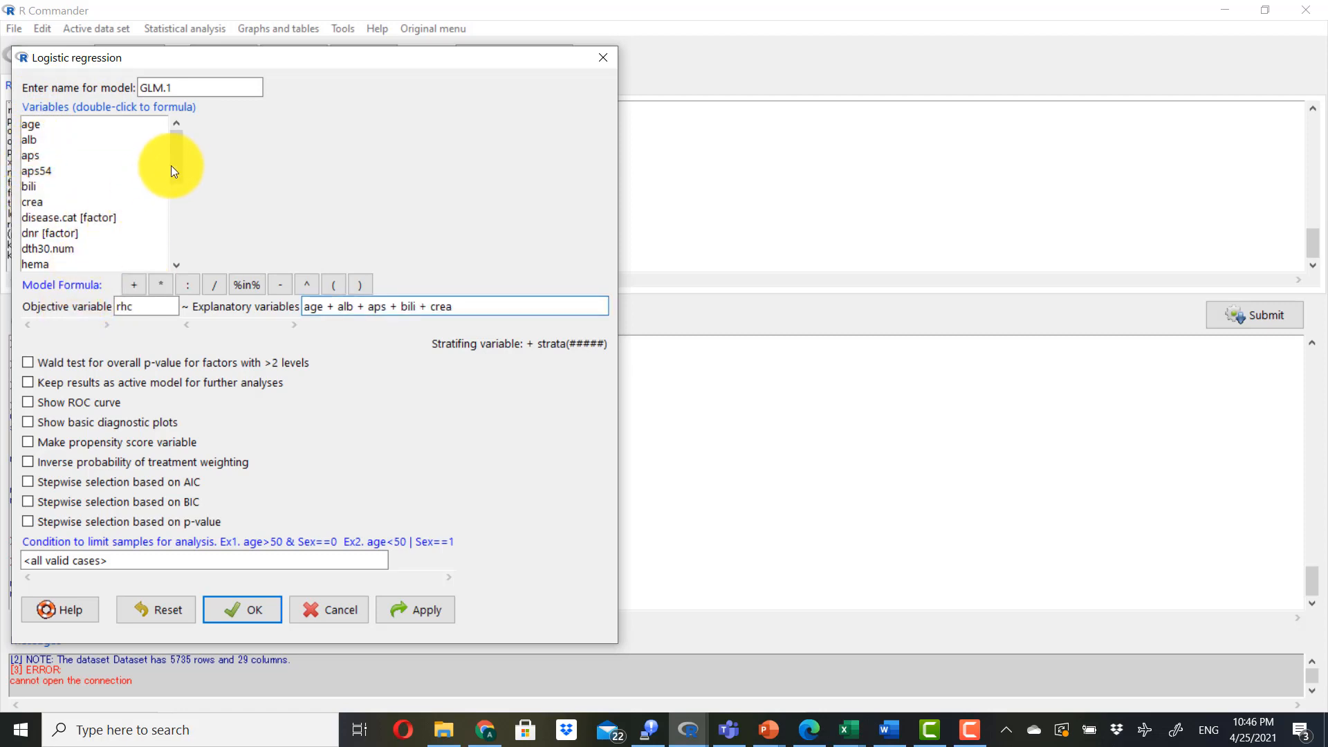
drag(172, 164, 160, 276)
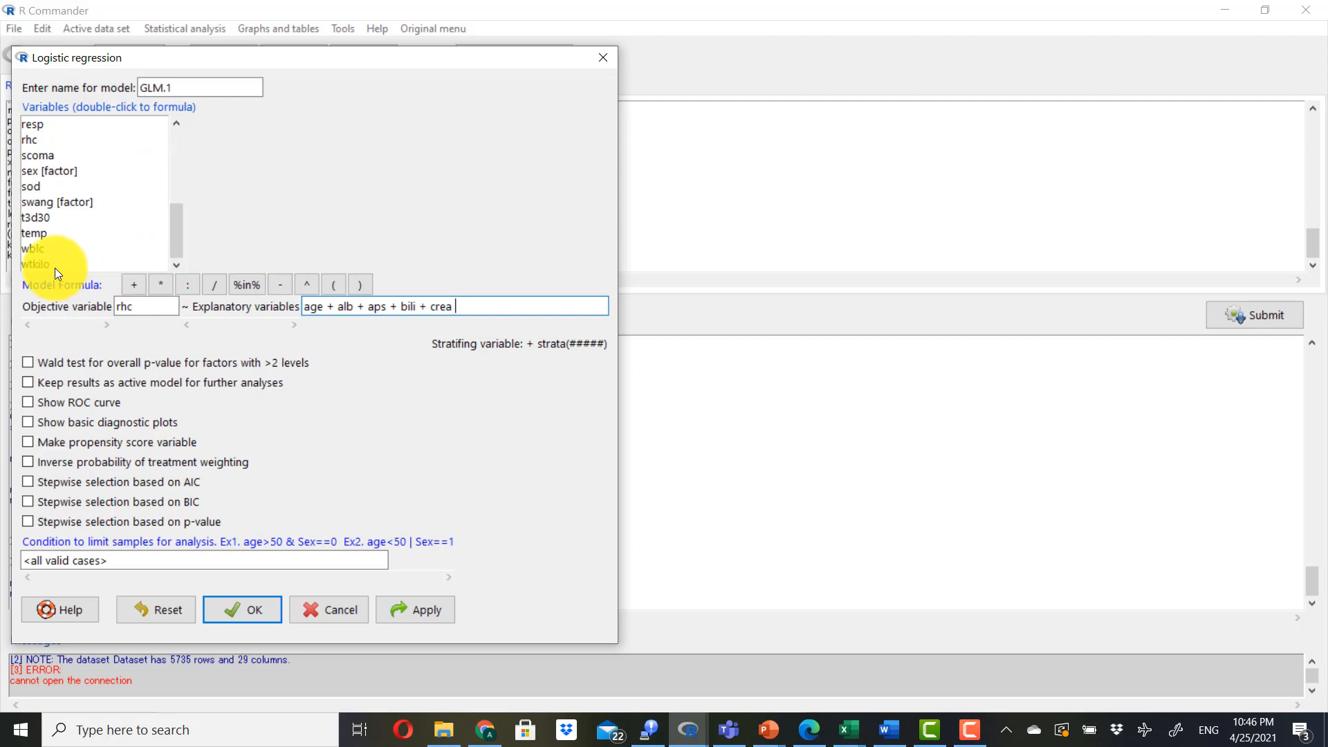
double_click(48, 173)
scroll(57, 165, up, 1)
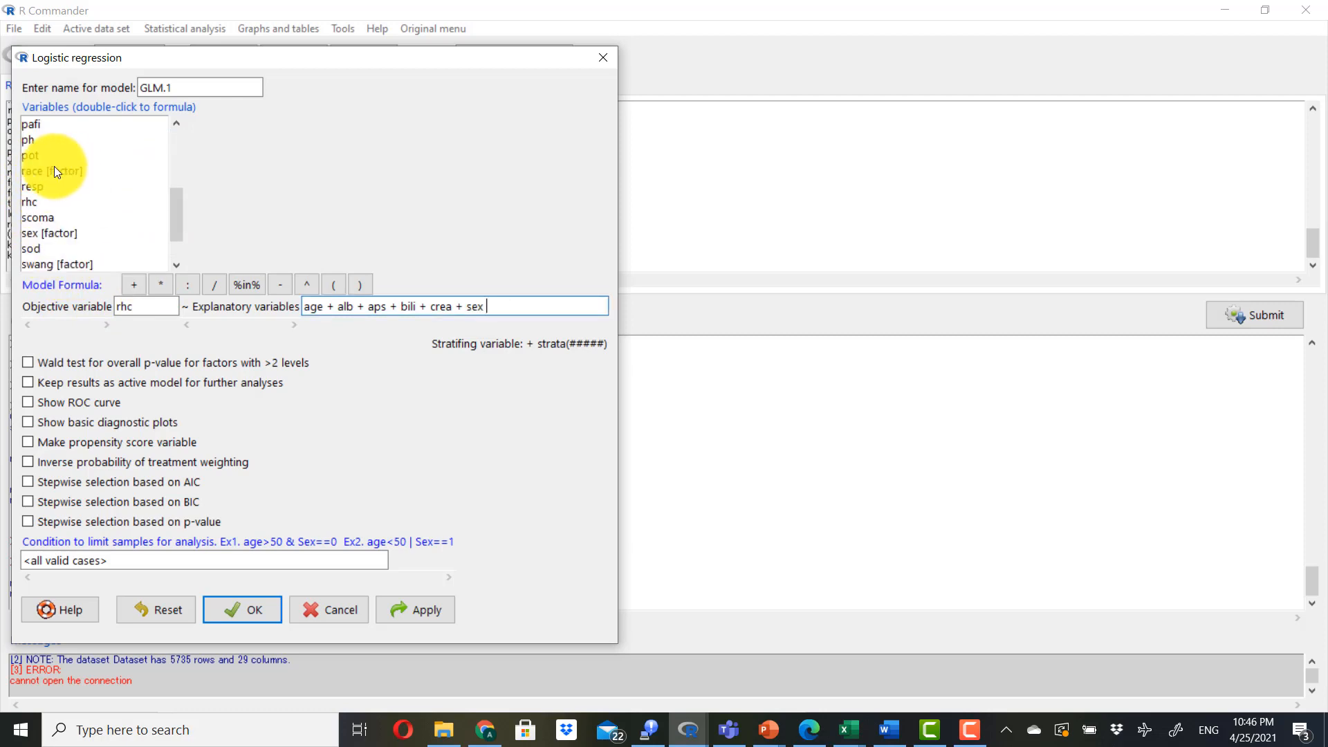
double_click(43, 170)
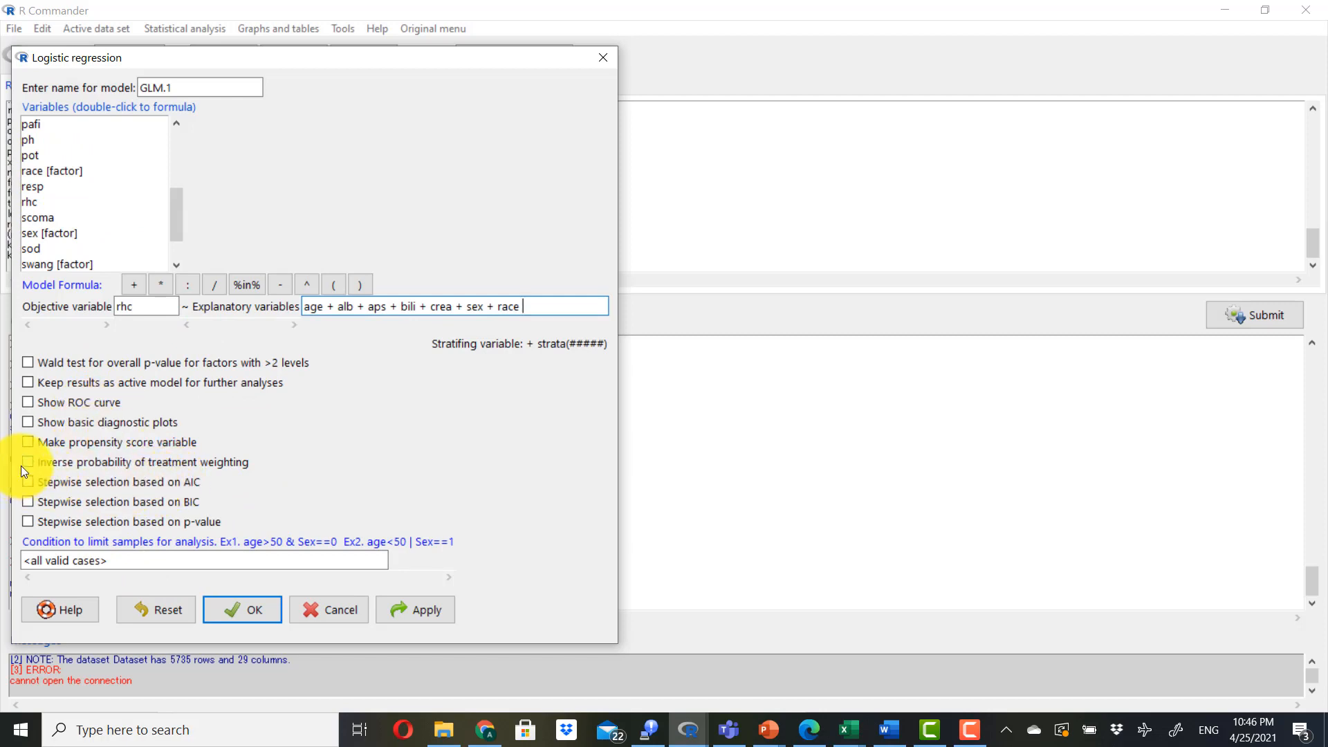
- Run the logistic regression with a propensity score variable created, and view the active data set
click(28, 440)
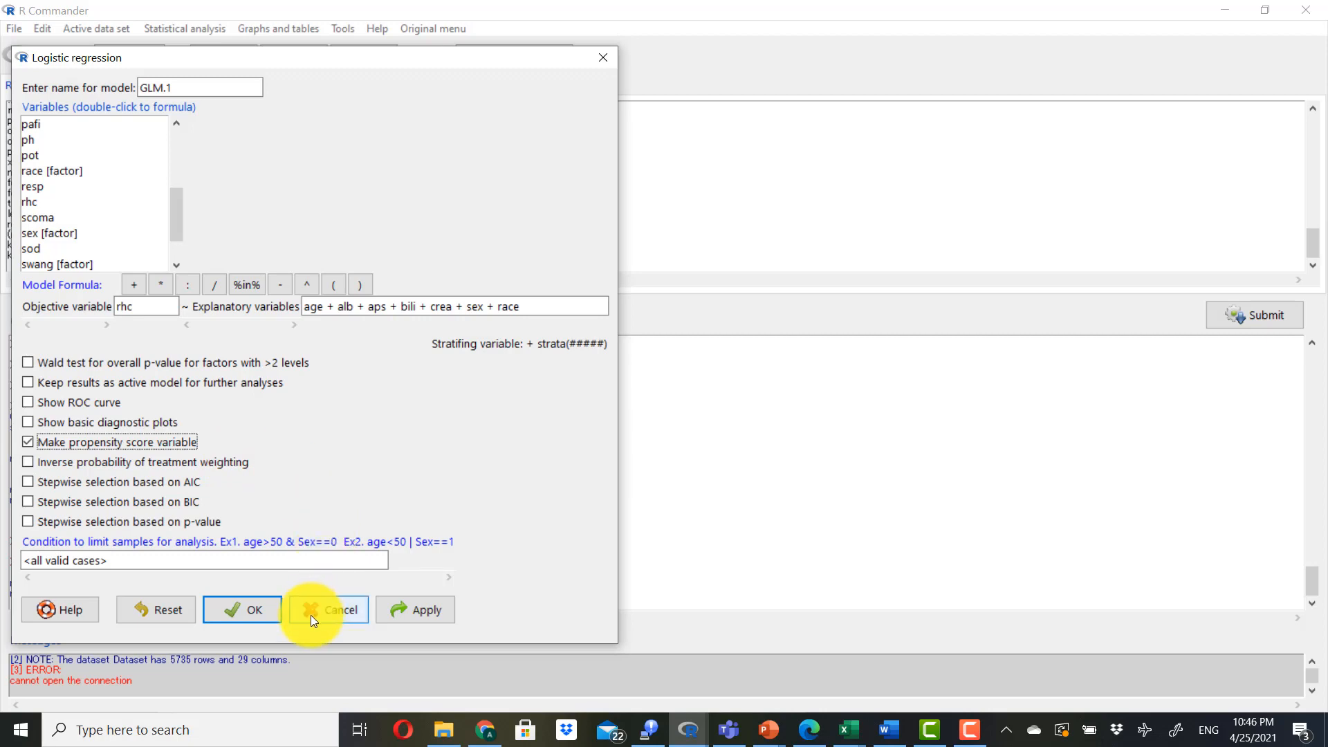
click(251, 606)
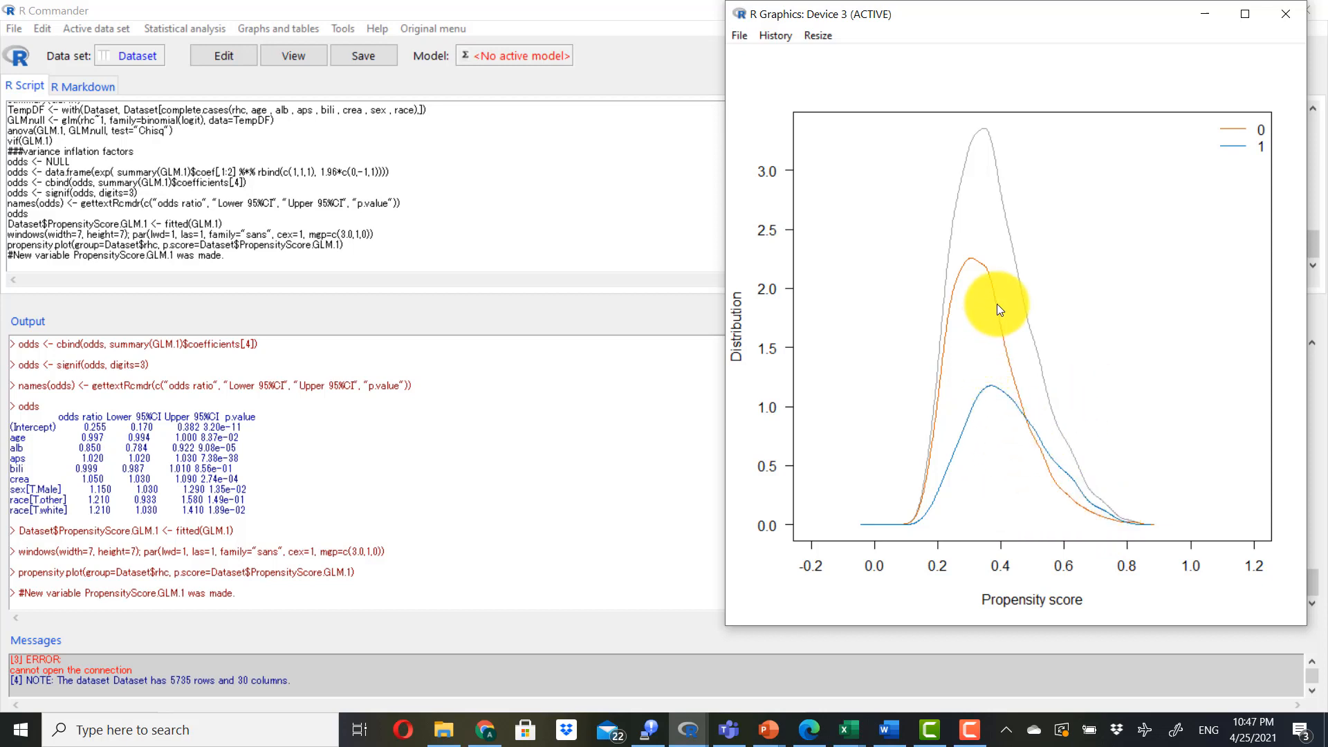
click(294, 56)
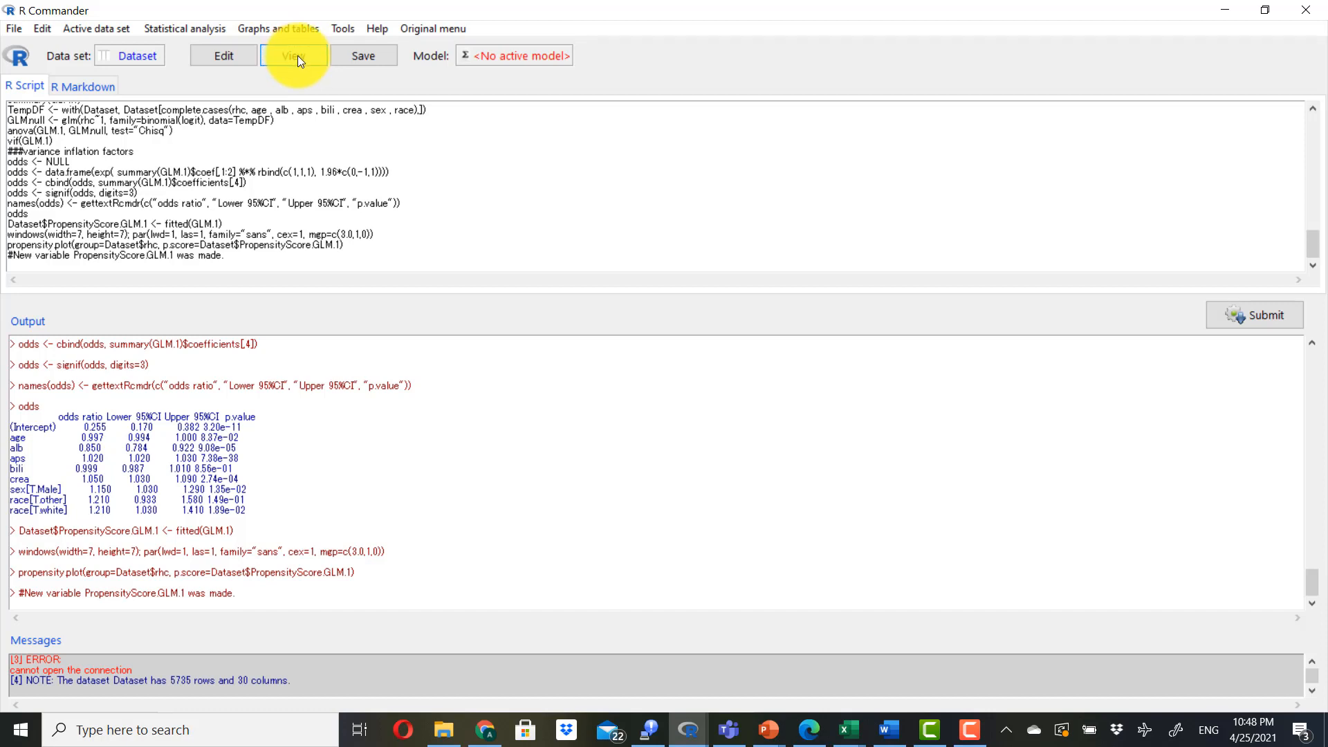
- Set up an extraction of matched controls with rhc as grouping variable and PropensityScore.GLM.1 as matching variable
click(197, 32)
mouse_move(199, 107)
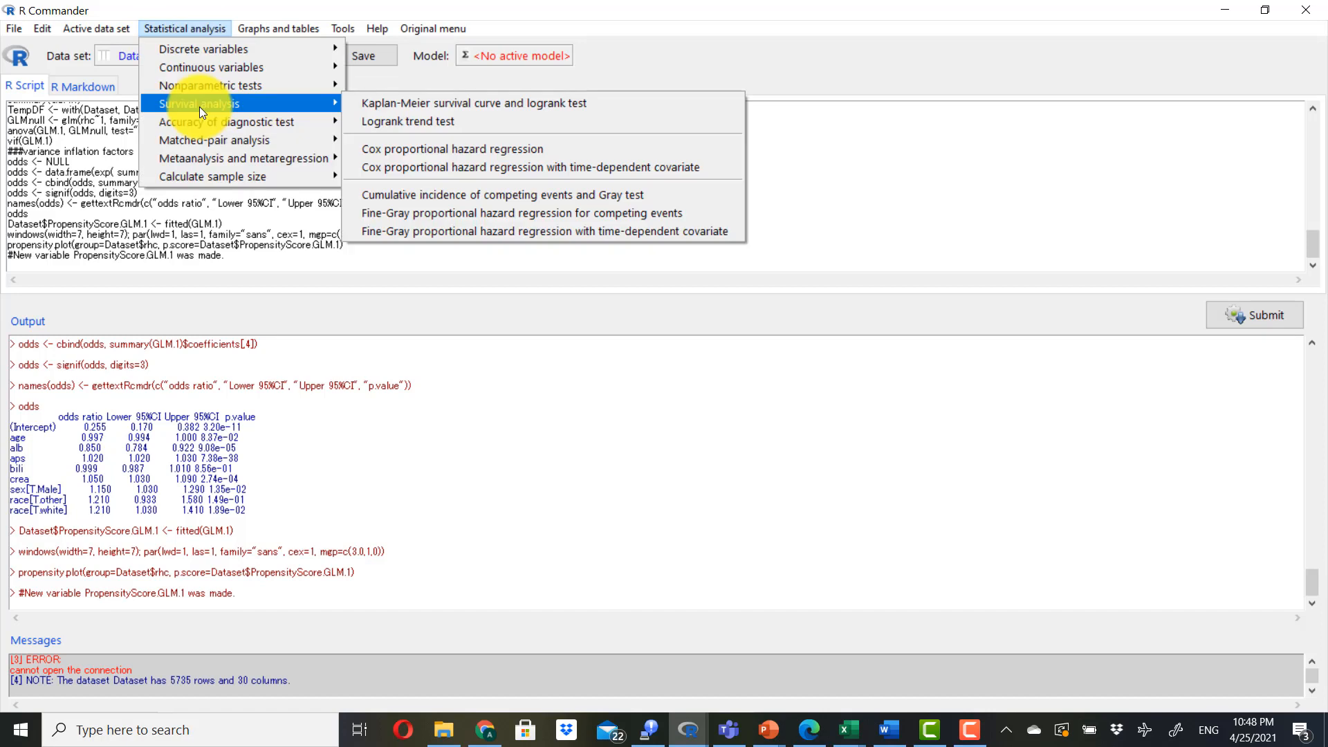
mouse_move(210, 139)
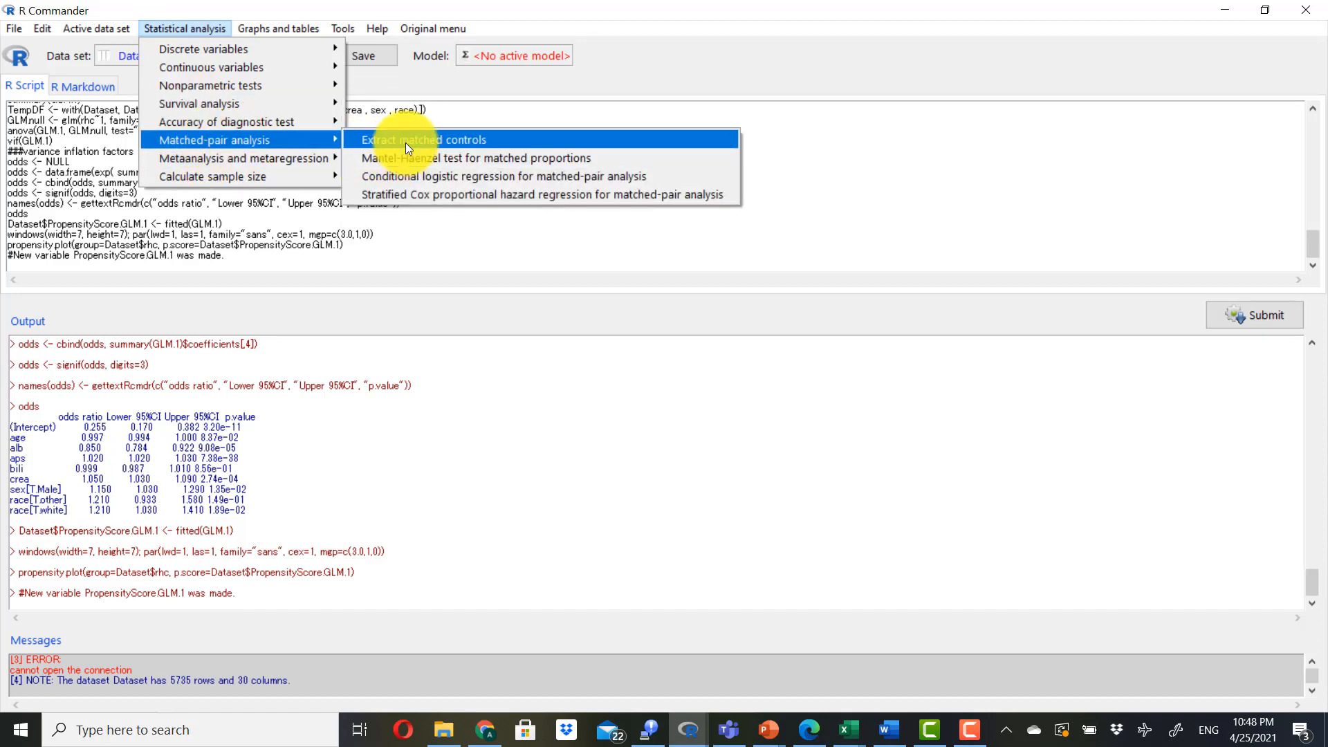
click(406, 142)
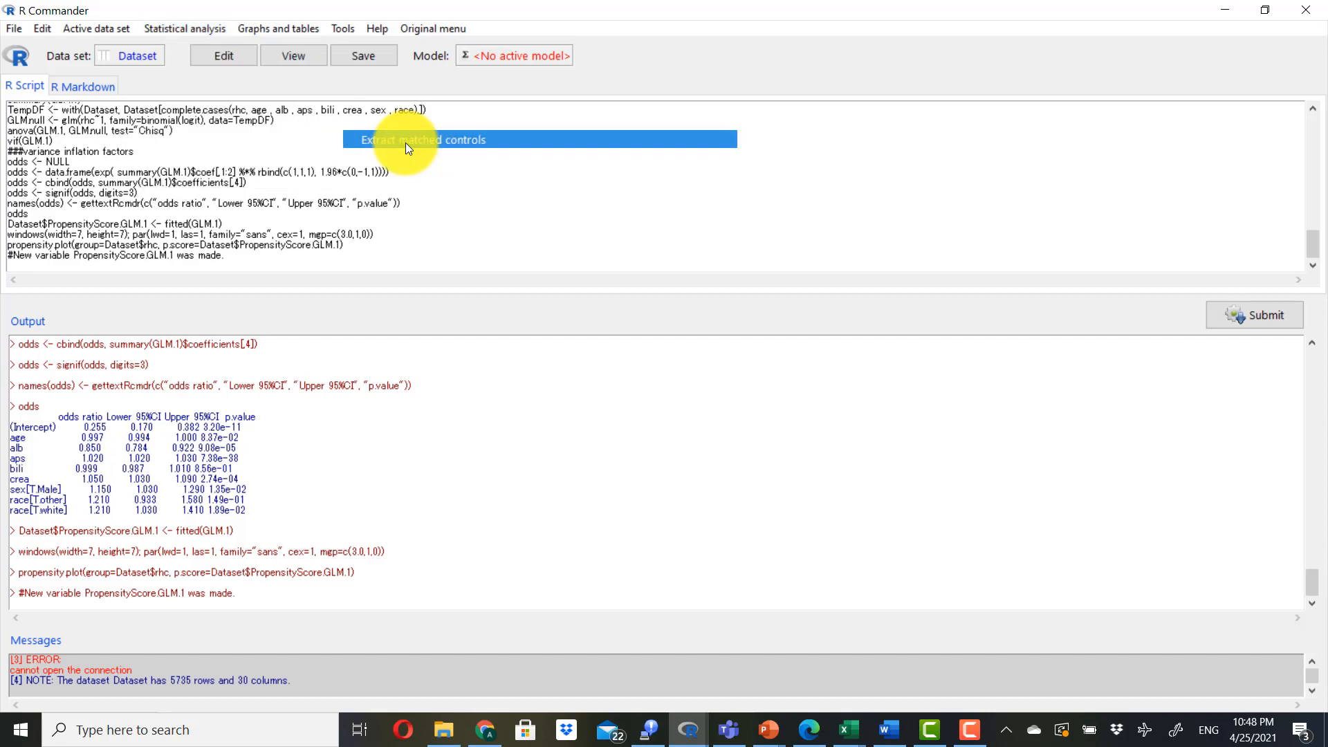
drag(215, 159, 215, 220)
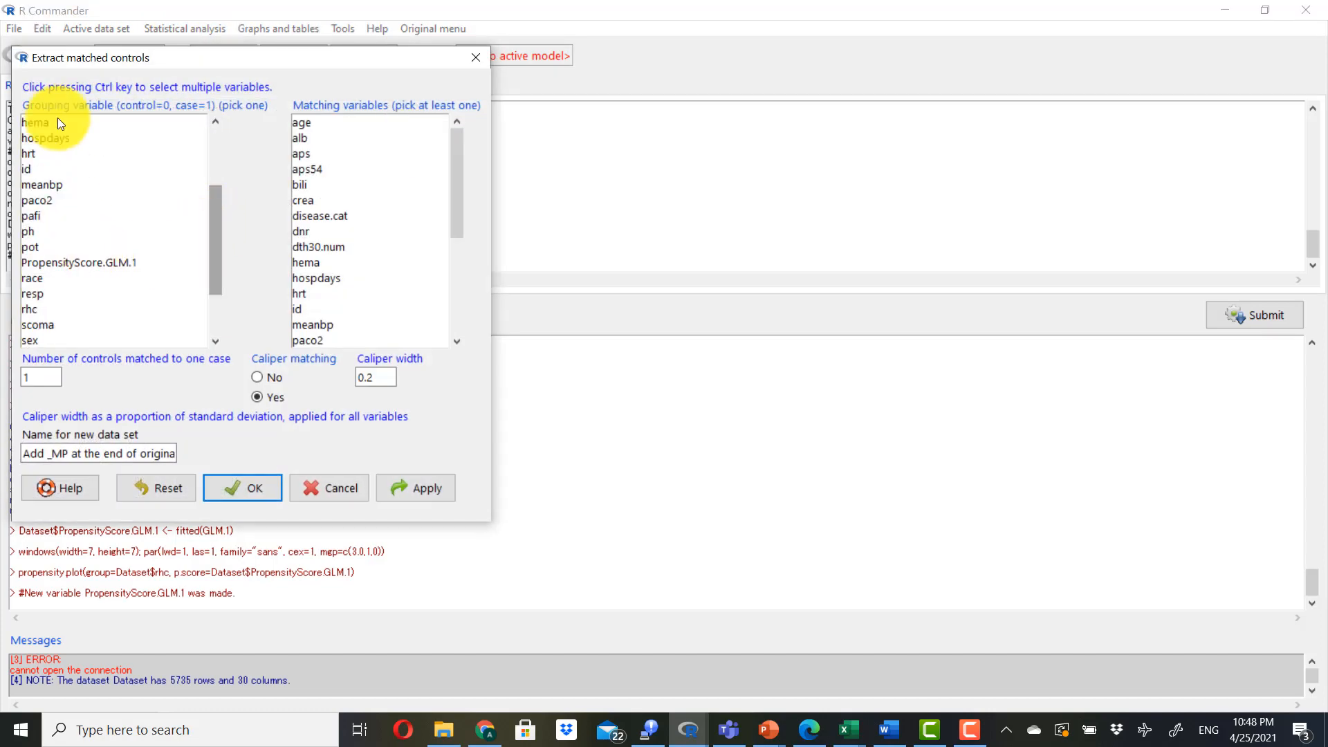
click(30, 309)
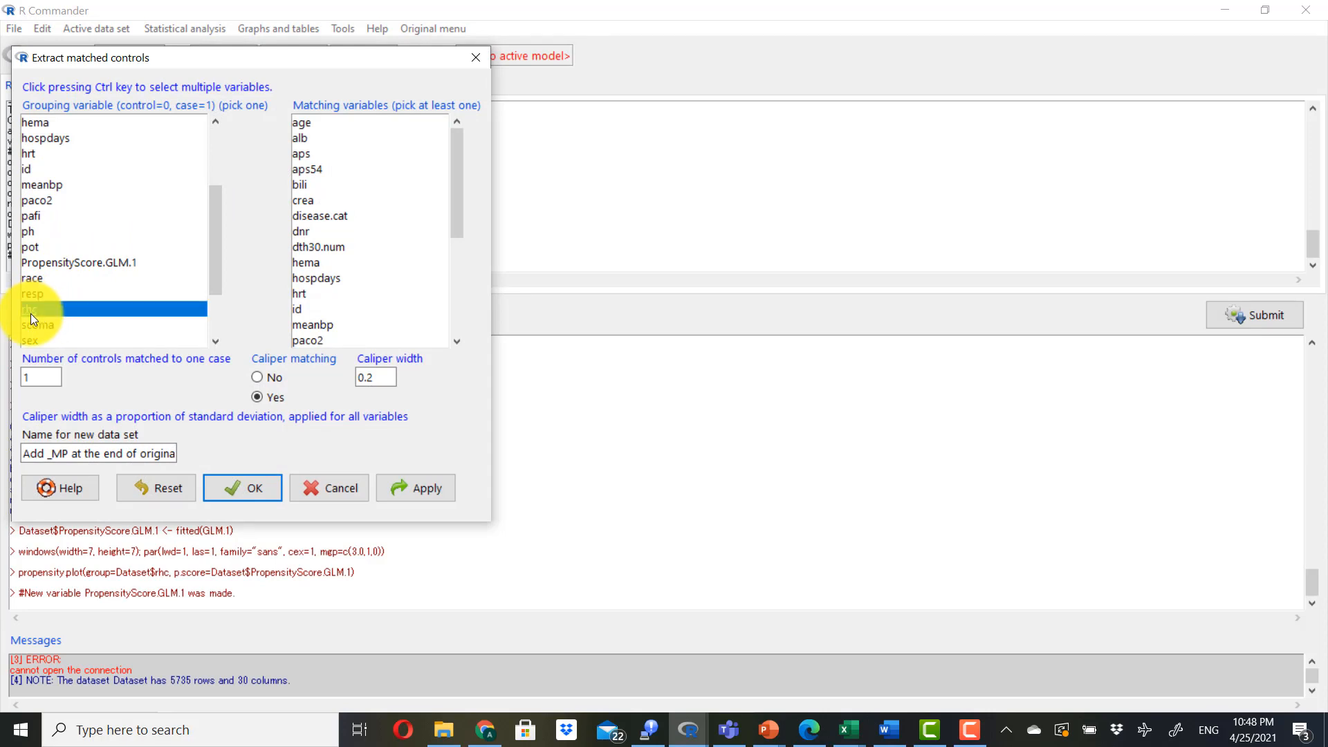
scroll(454, 240, down, 2)
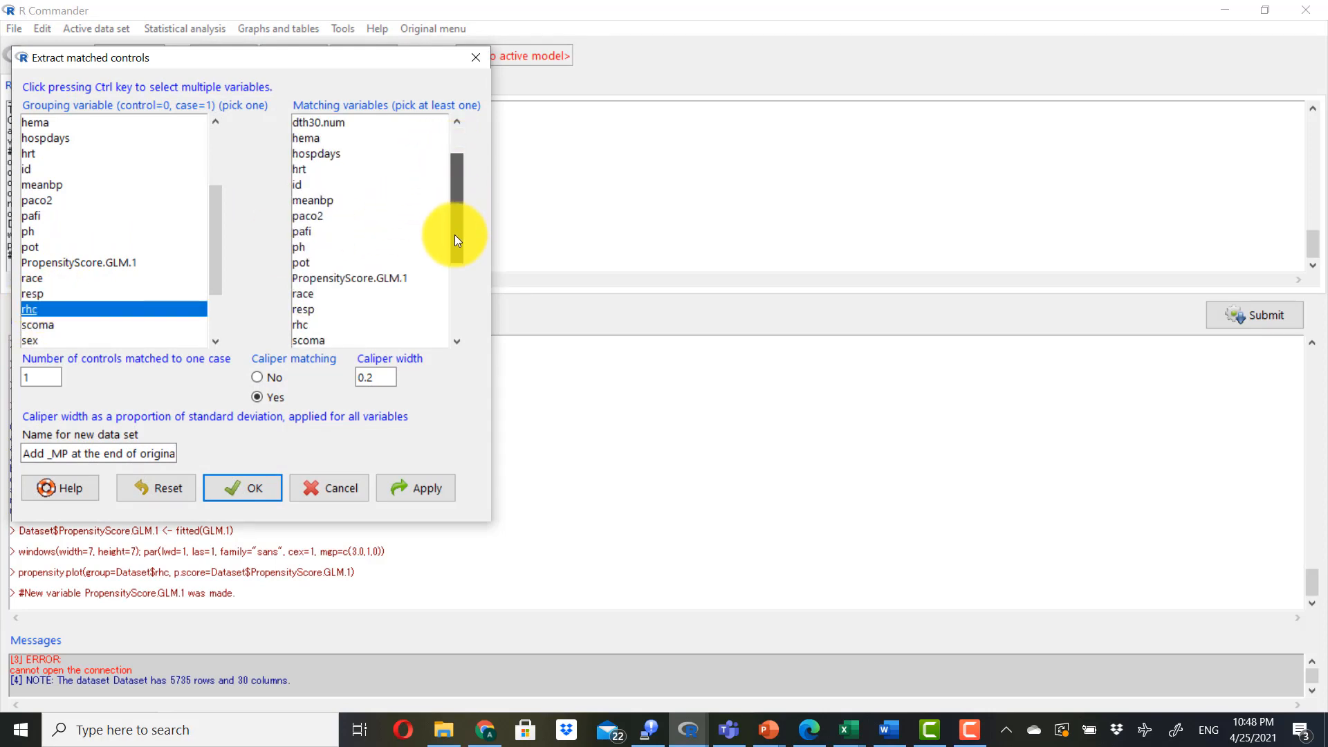
scroll(359, 283, down, 2)
click(388, 168)
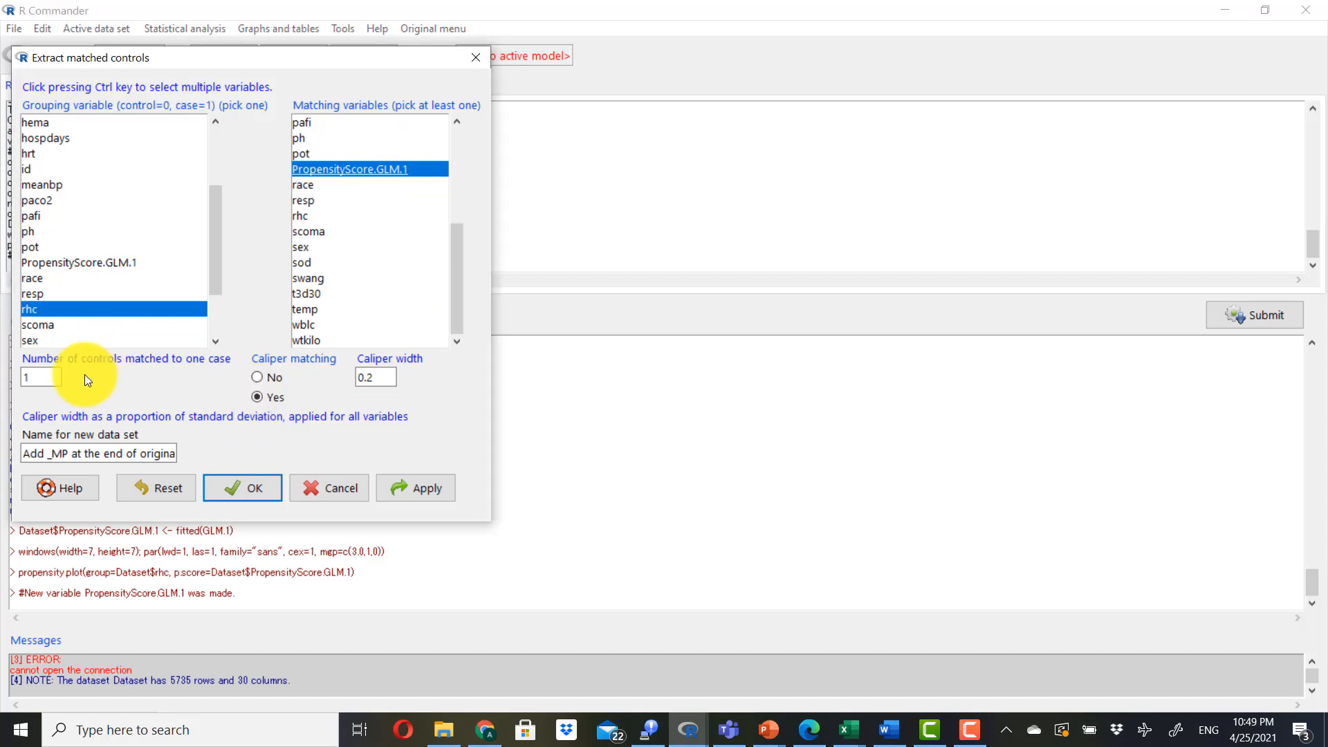
- Extract the matched controls using one control per case and caliper matching with a width of 0.2
double_click(21, 376)
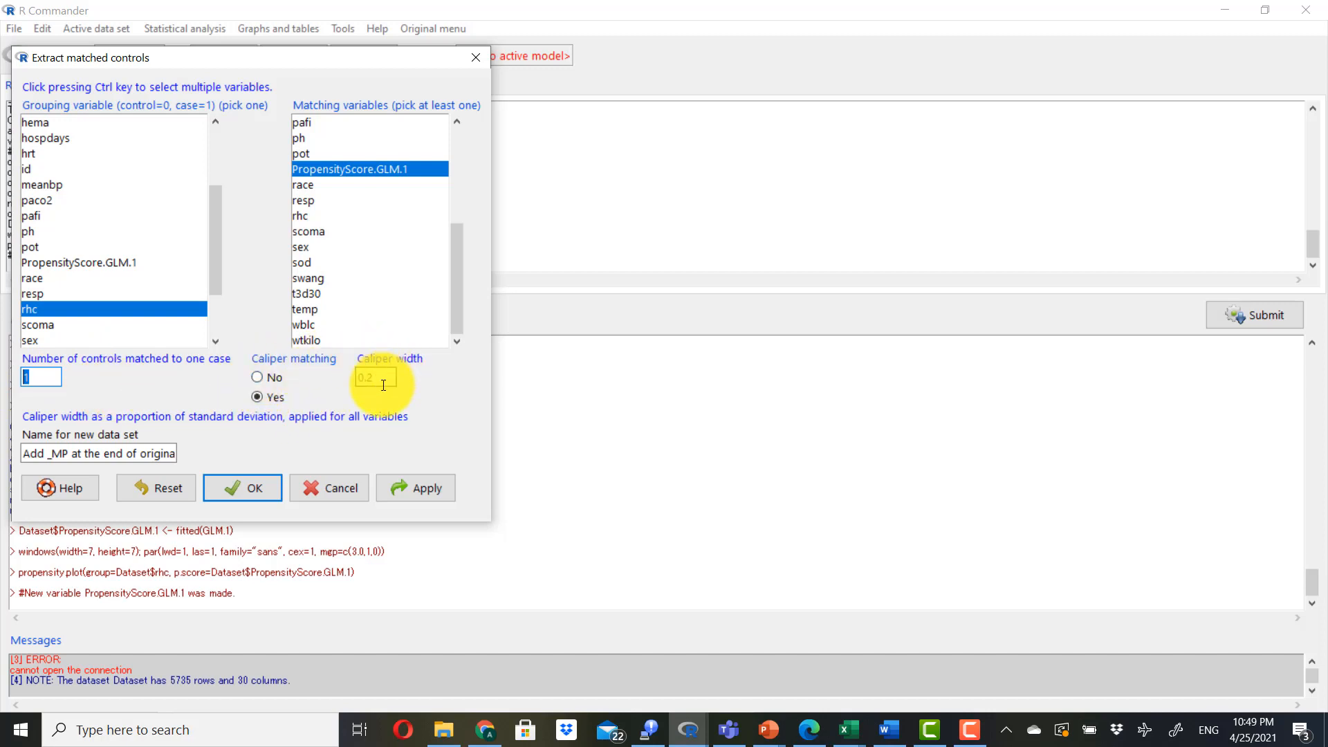
key(Tab)
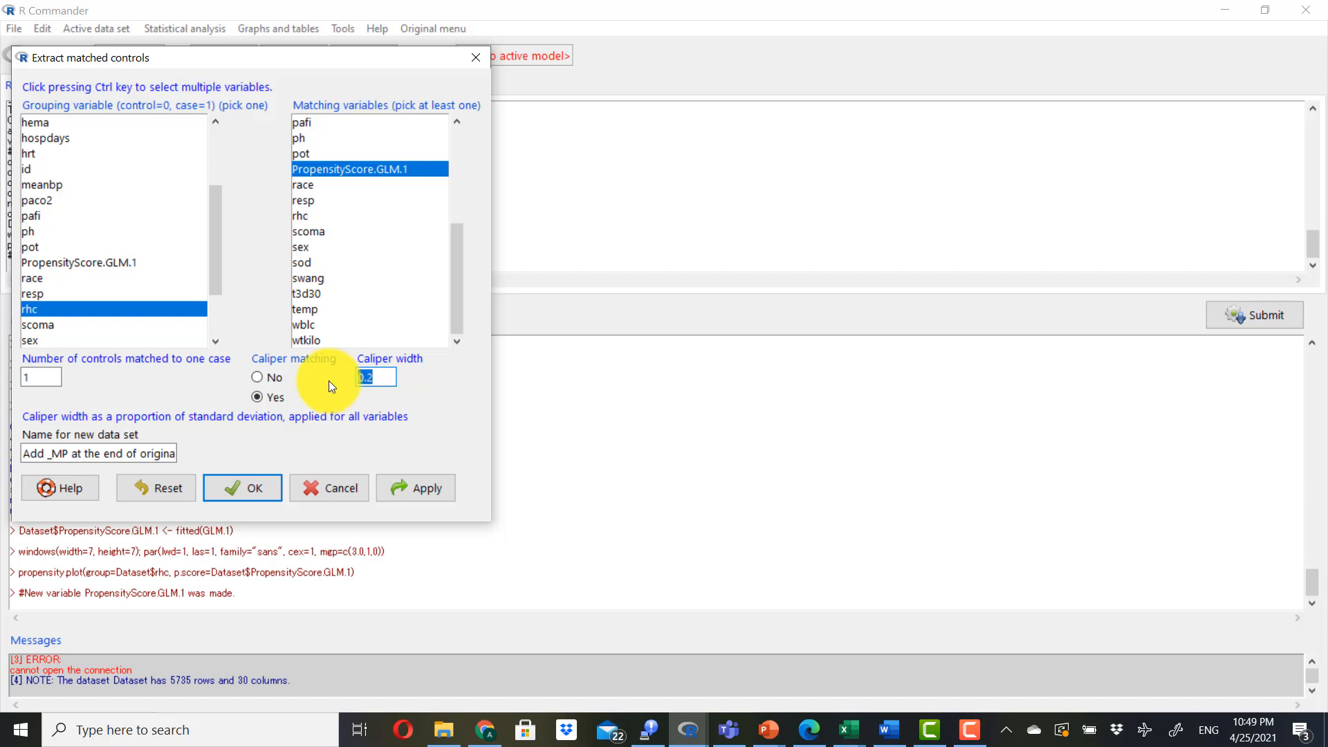
click(393, 380)
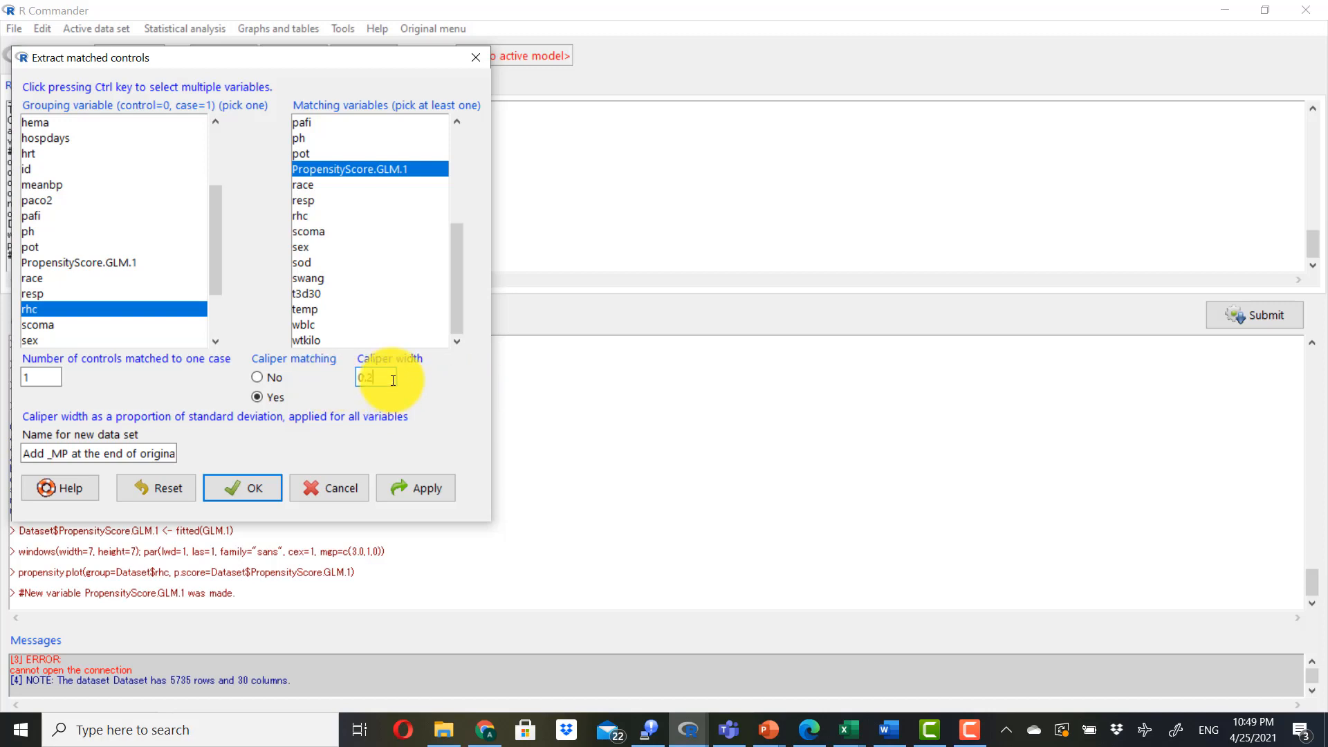
key(BackSpace)
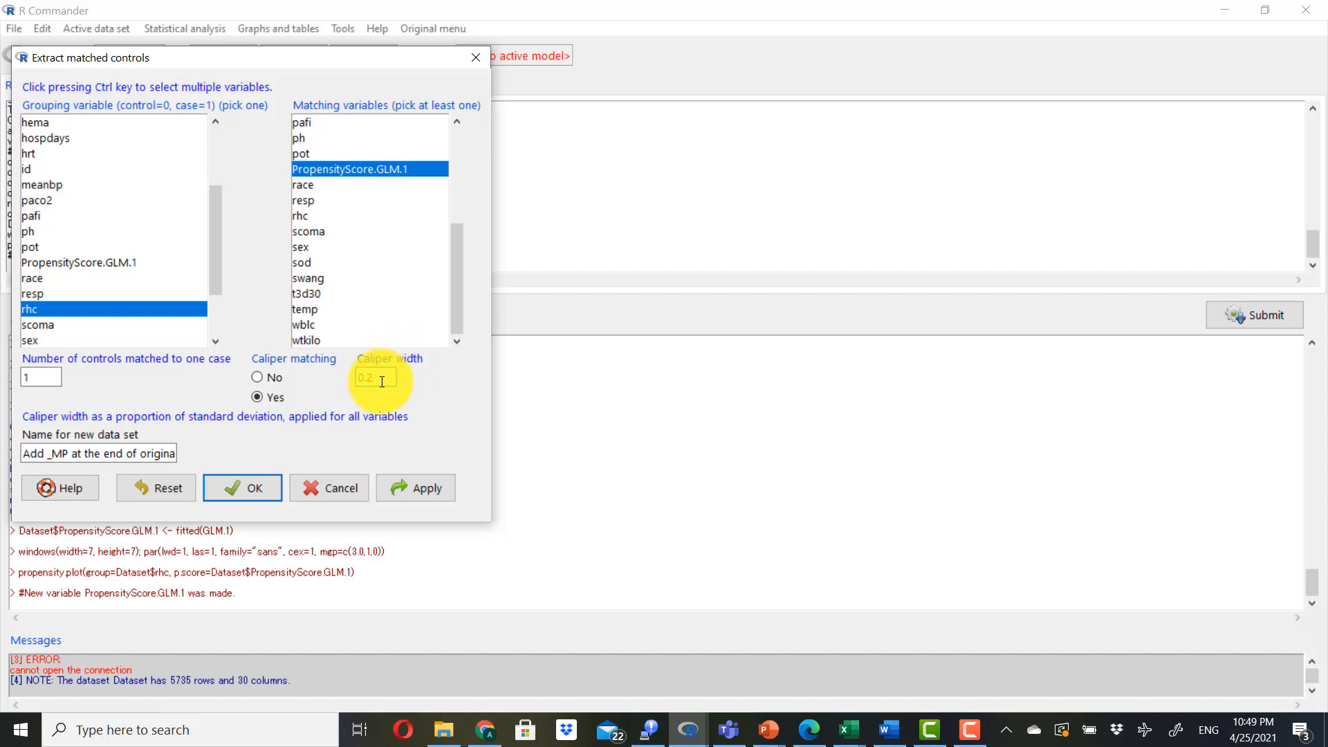
click(382, 382)
click(246, 493)
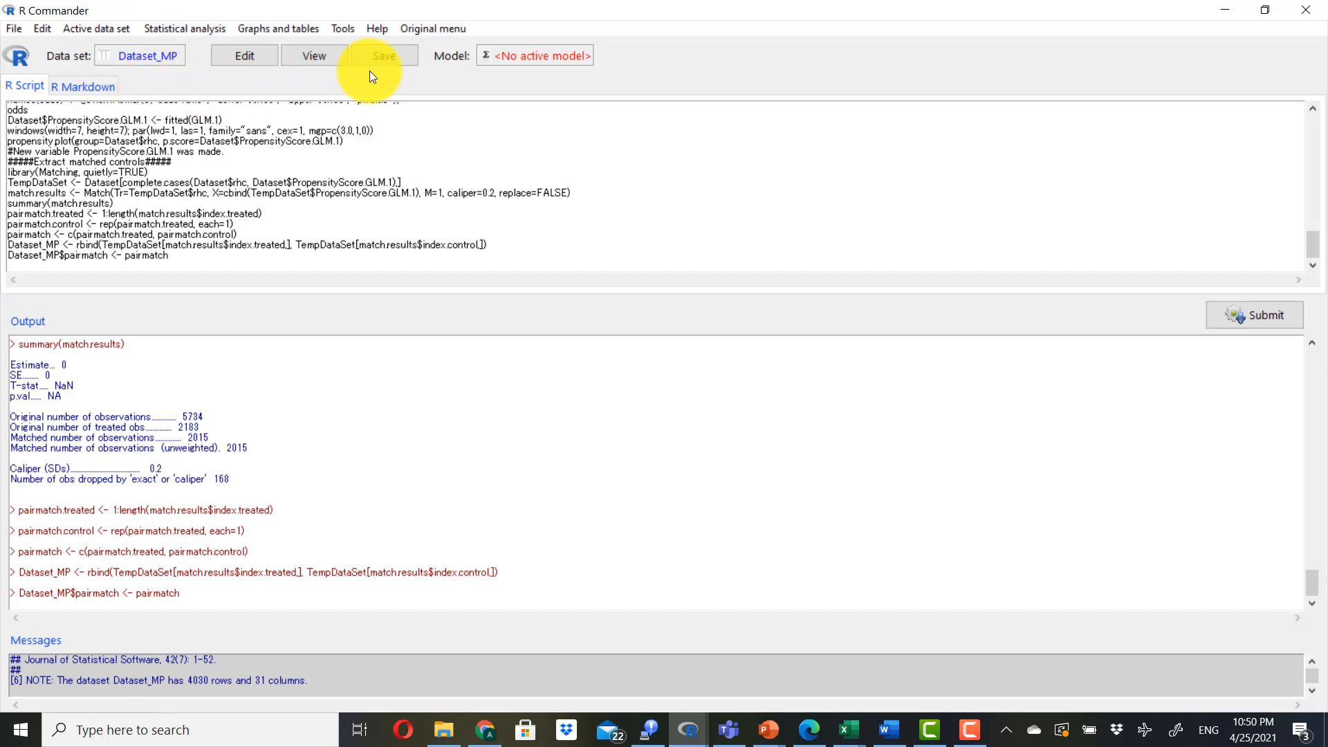
- Create a sample characteristics table of Dataset_MP by rhc, with race and sex categorical, age, alb, aps, bili and crea continuous, and standardized differences shown
click(243, 30)
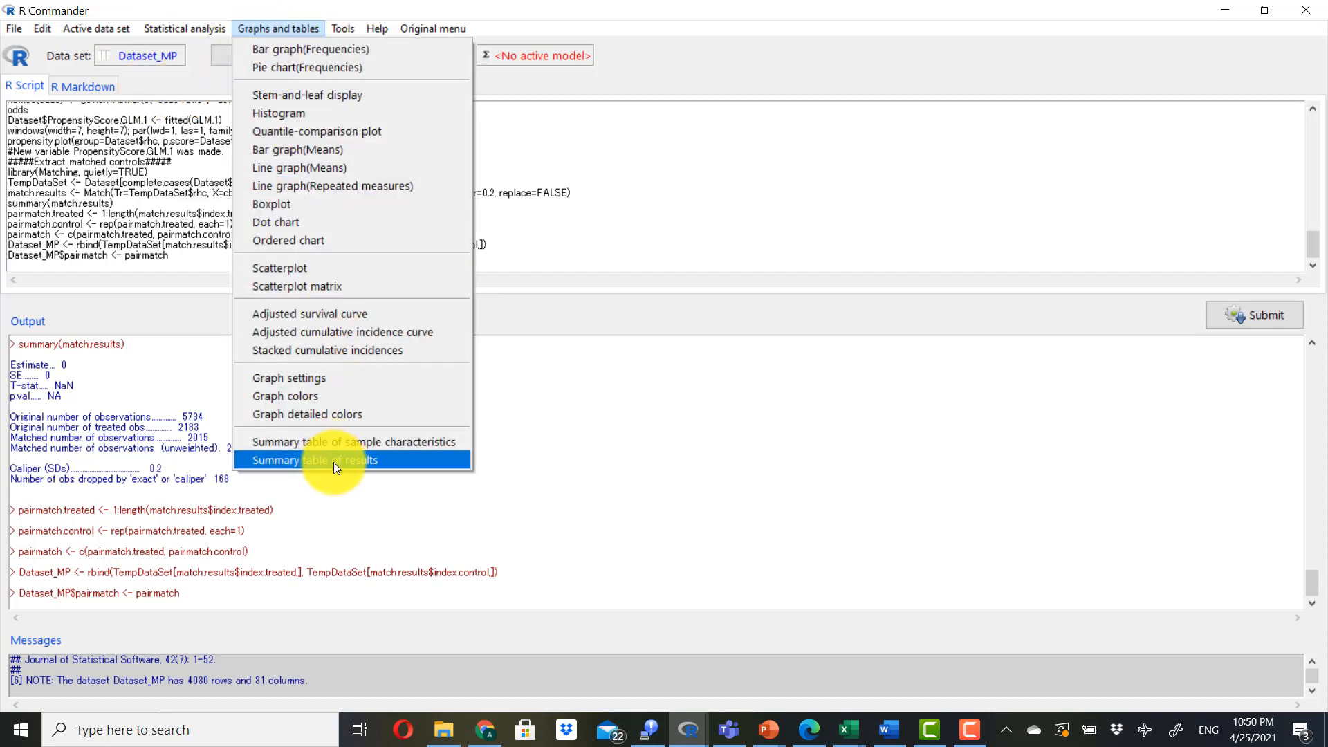
click(346, 442)
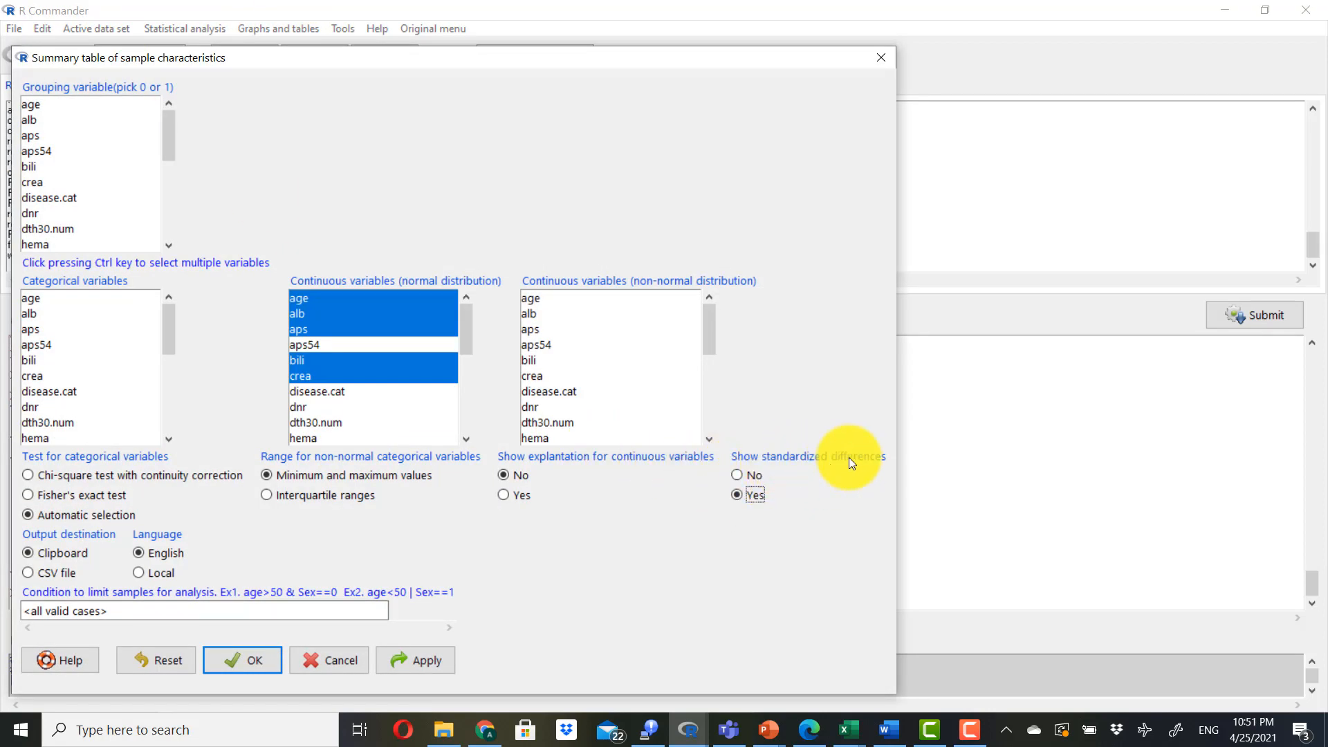
click(258, 661)
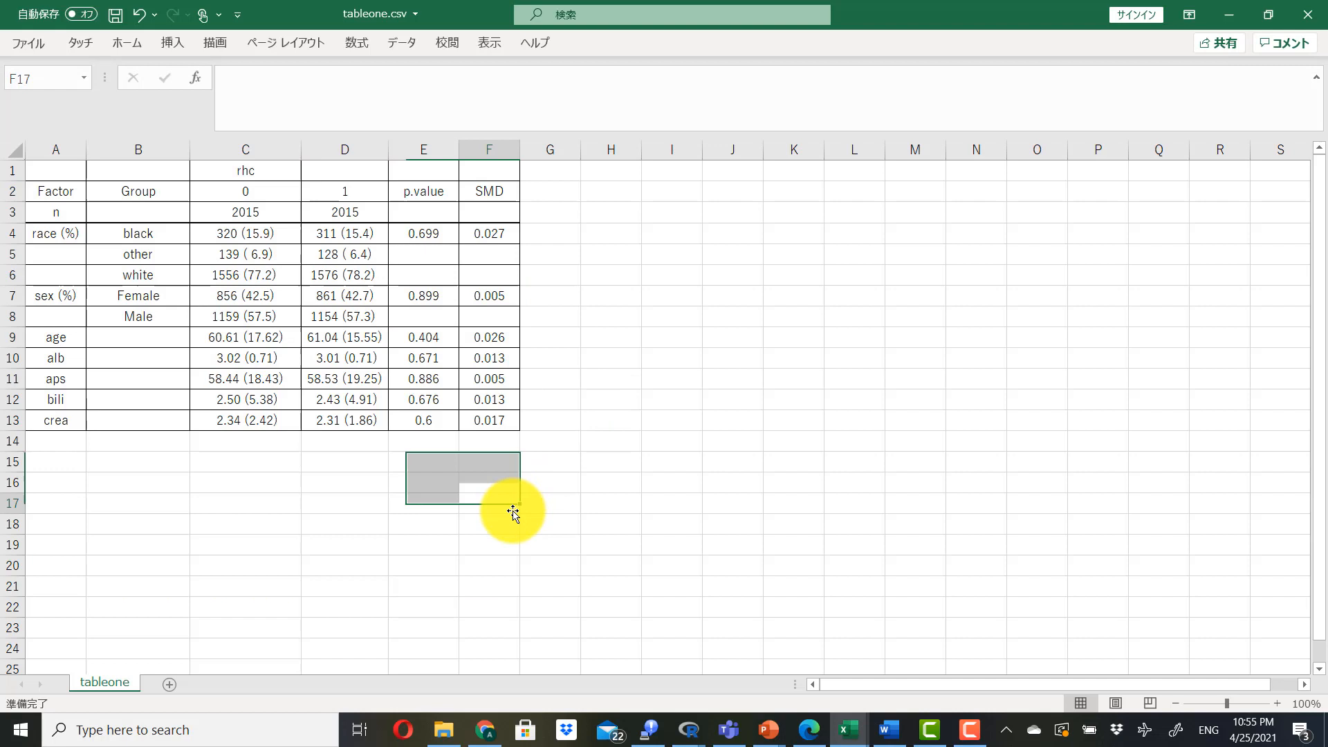
- Compare the age and alb values of the two matched rhc groups in tableone.csv
click(331, 336)
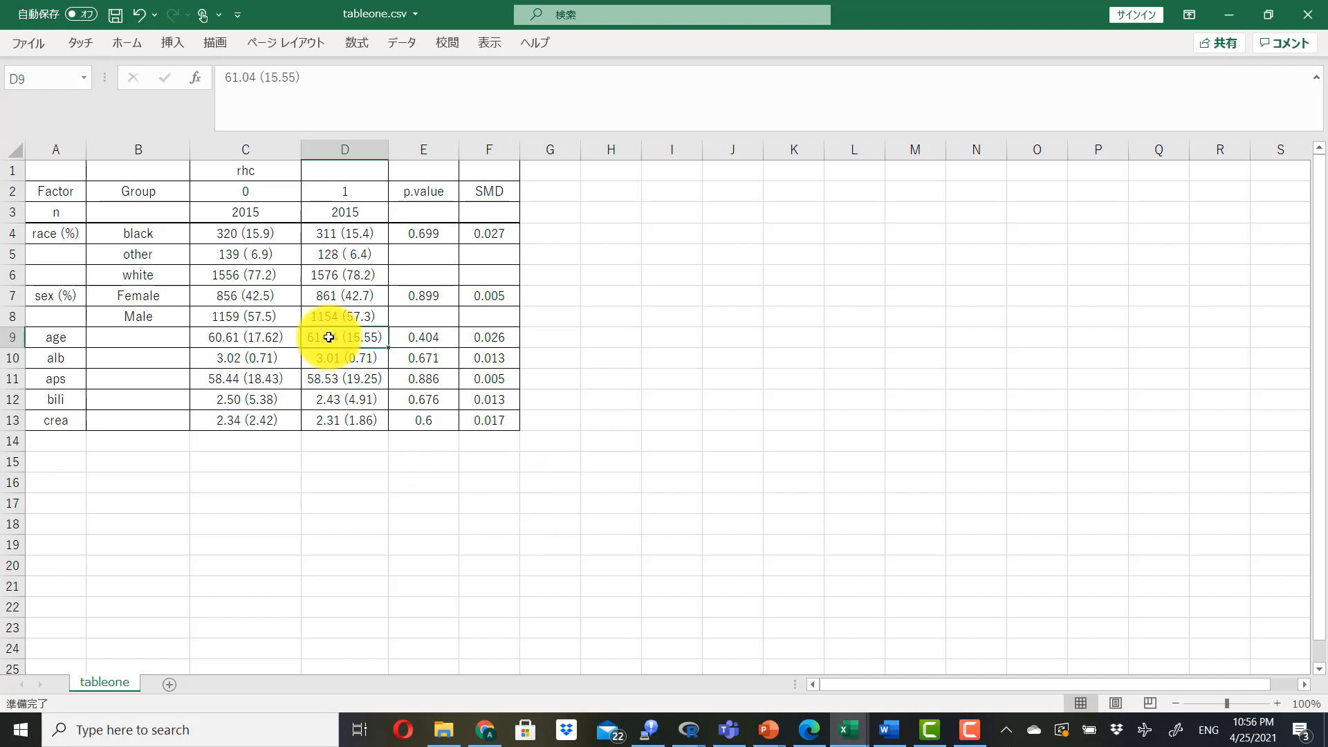
click(224, 336)
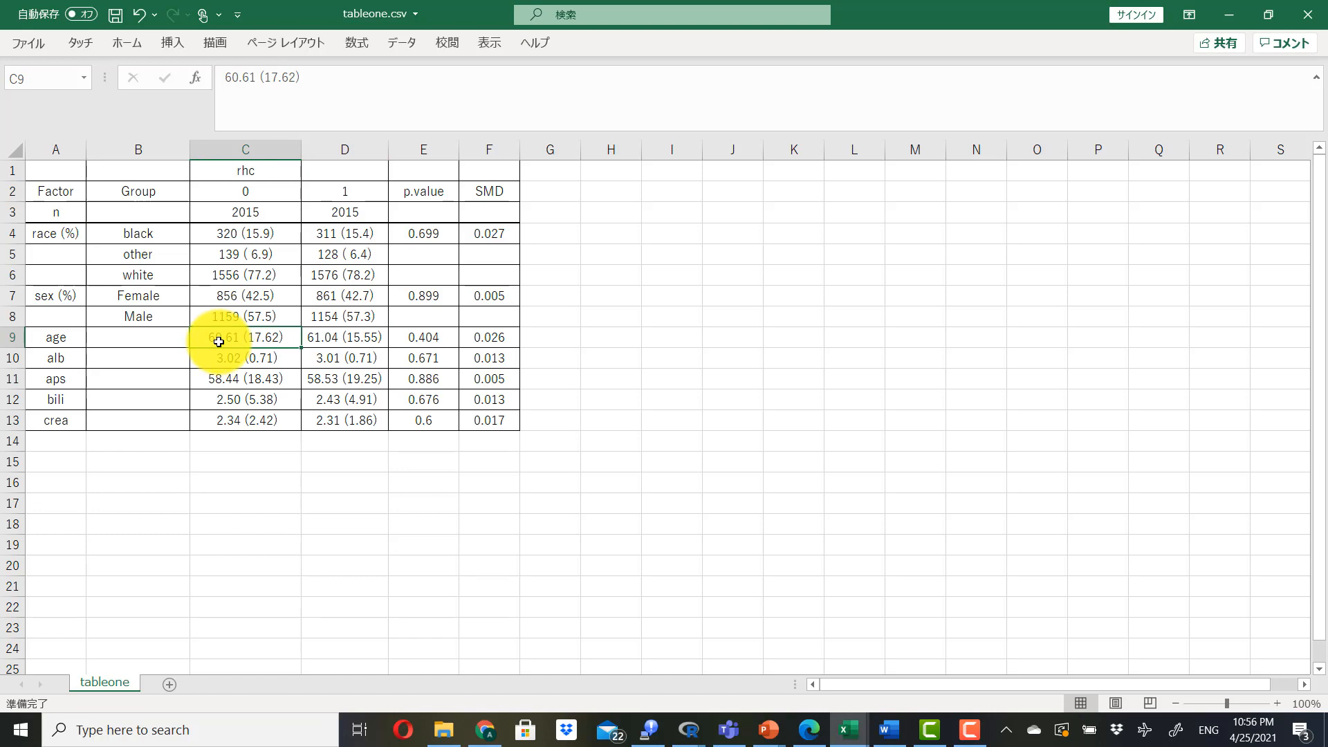
click(319, 339)
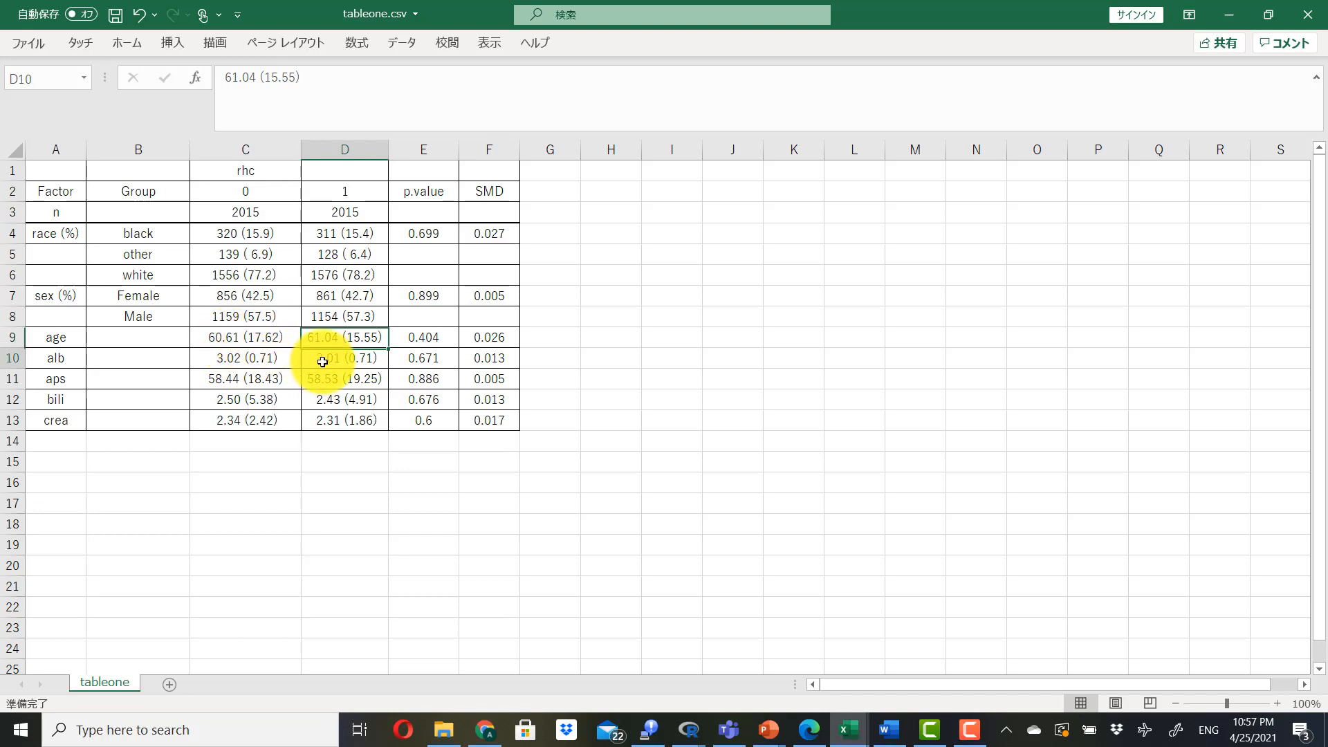
click(322, 357)
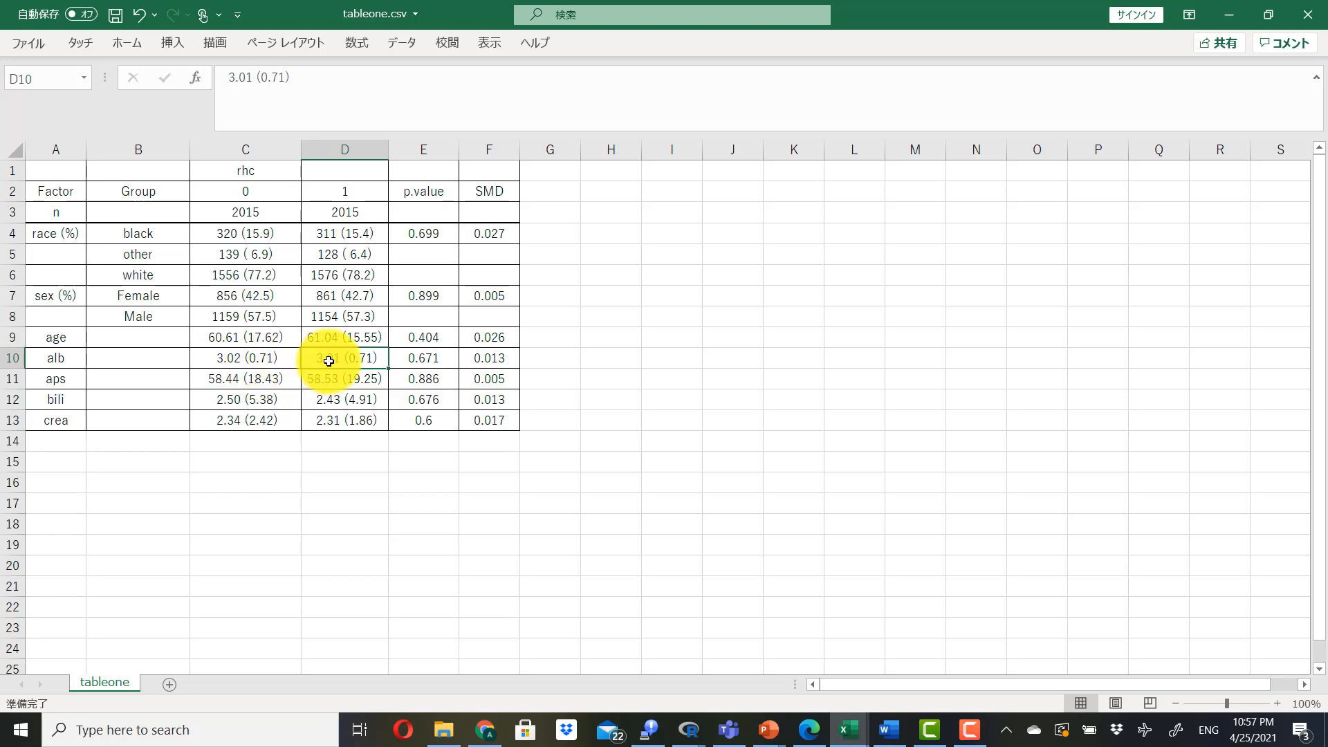
click(283, 342)
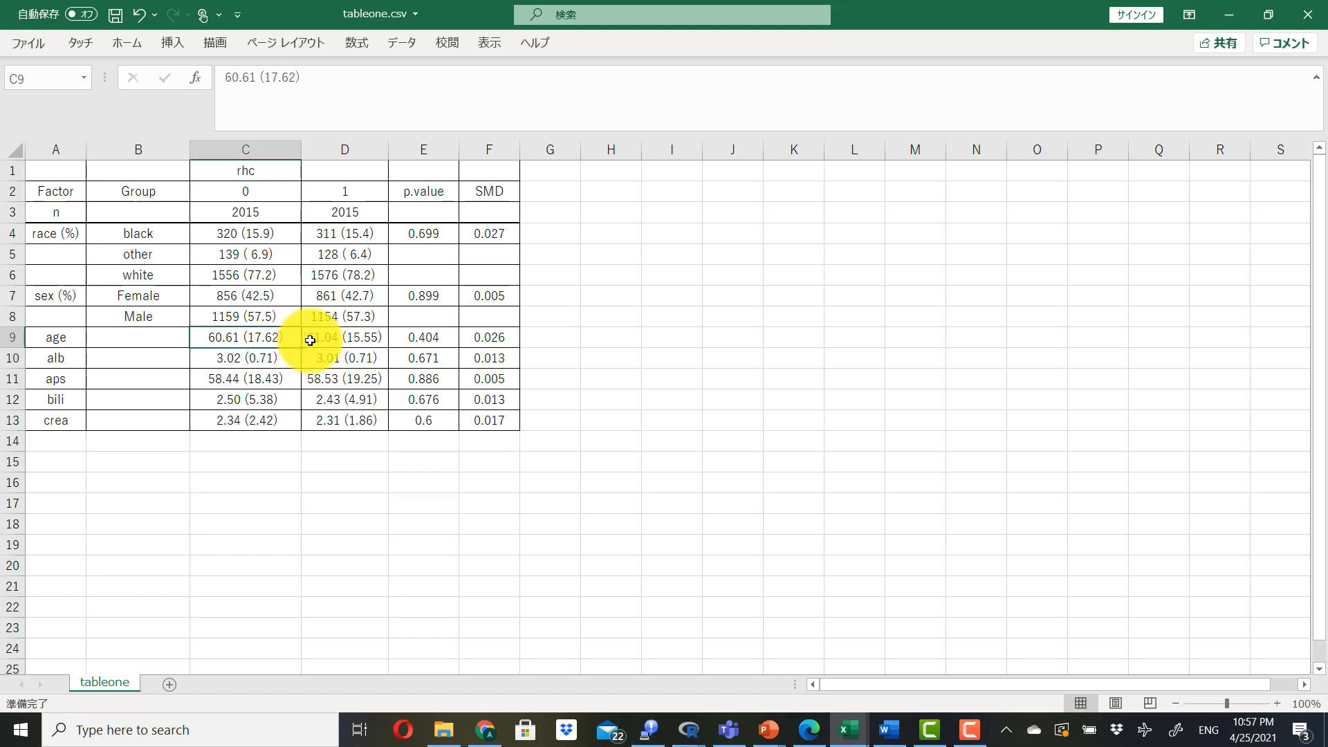
drag(310, 341, 313, 341)
mouse_move(239, 361)
mouse_down()
mouse_move(307, 357)
mouse_move(299, 341)
mouse_move(315, 340)
mouse_up()
click(265, 339)
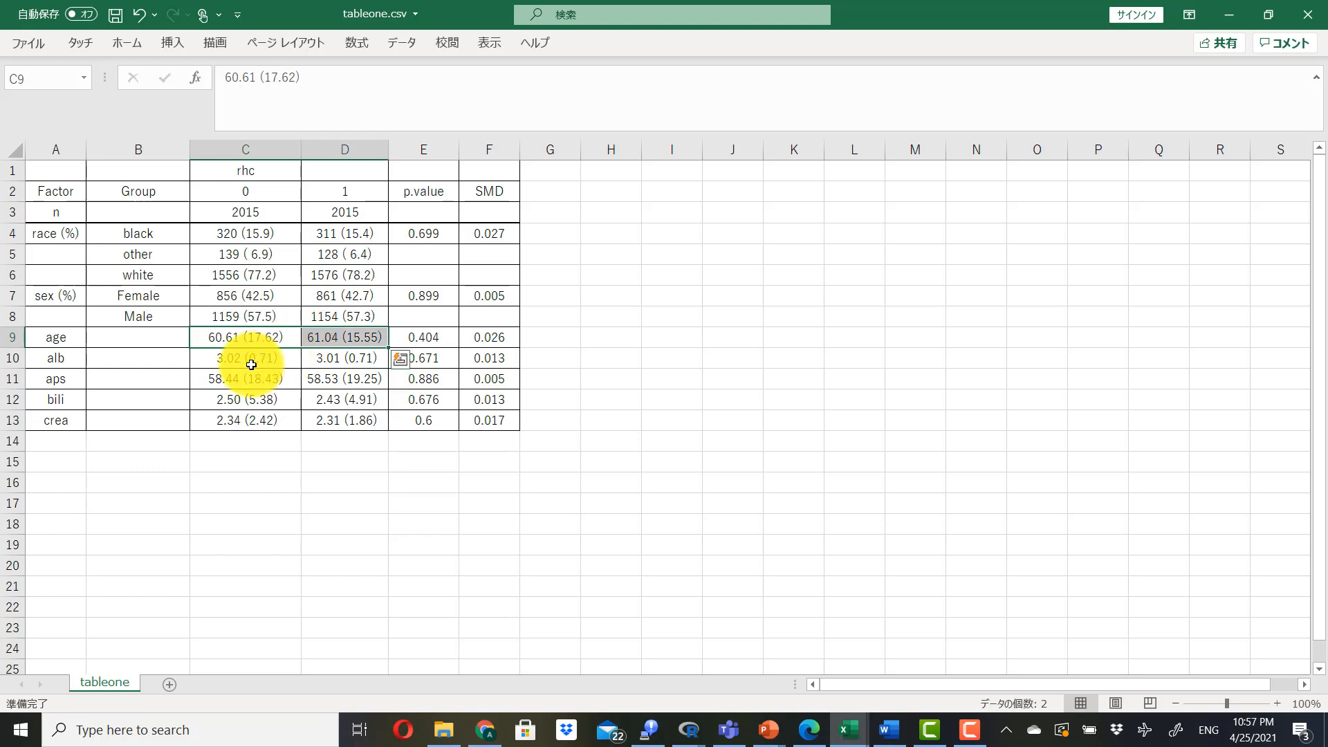
- Examine the age means and standard deviations of the matched groups and the SMD values from age to crea
click(63, 358)
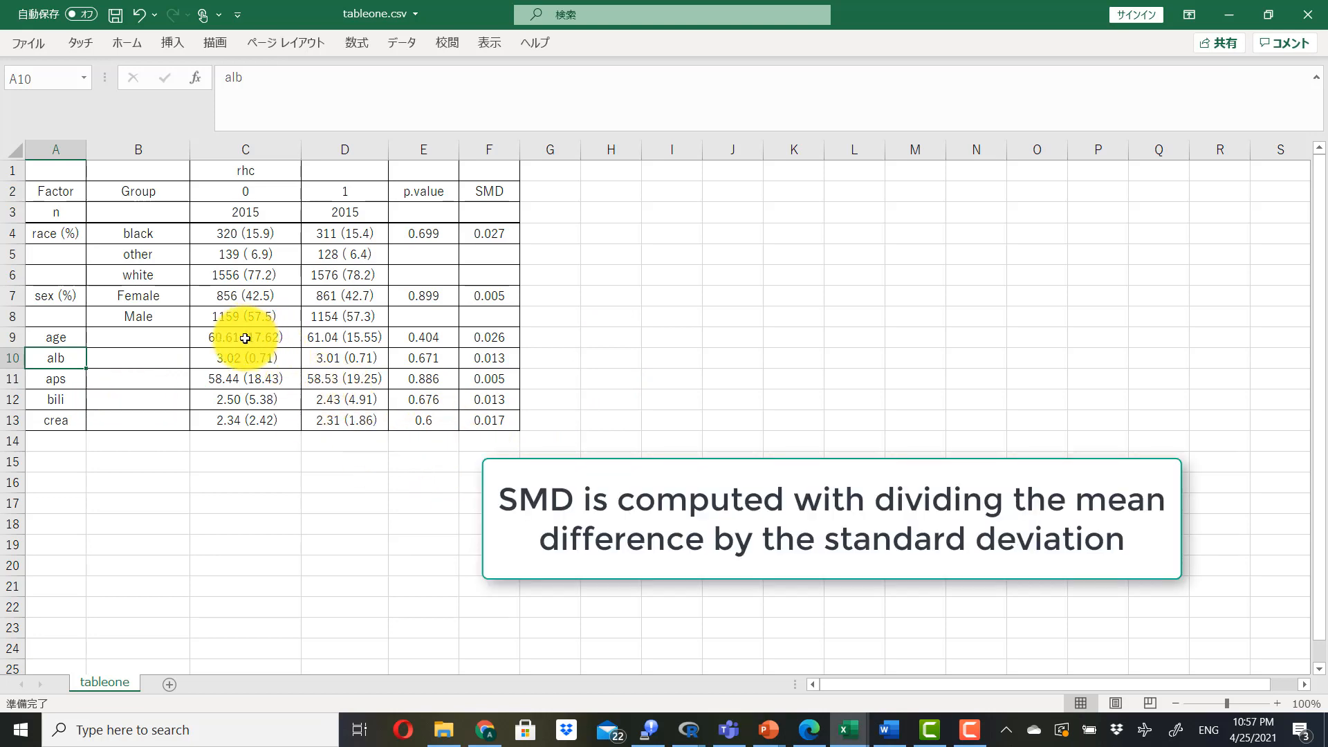
drag(245, 338, 323, 343)
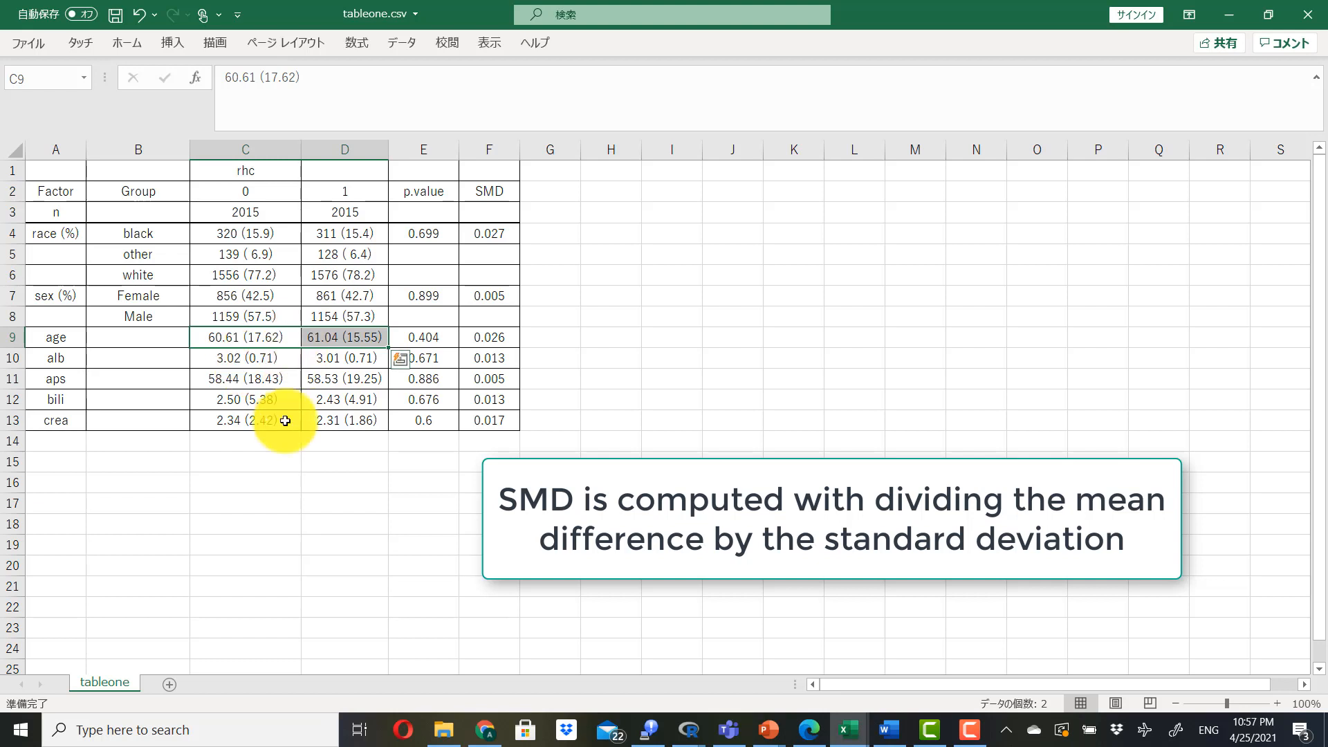
click(342, 477)
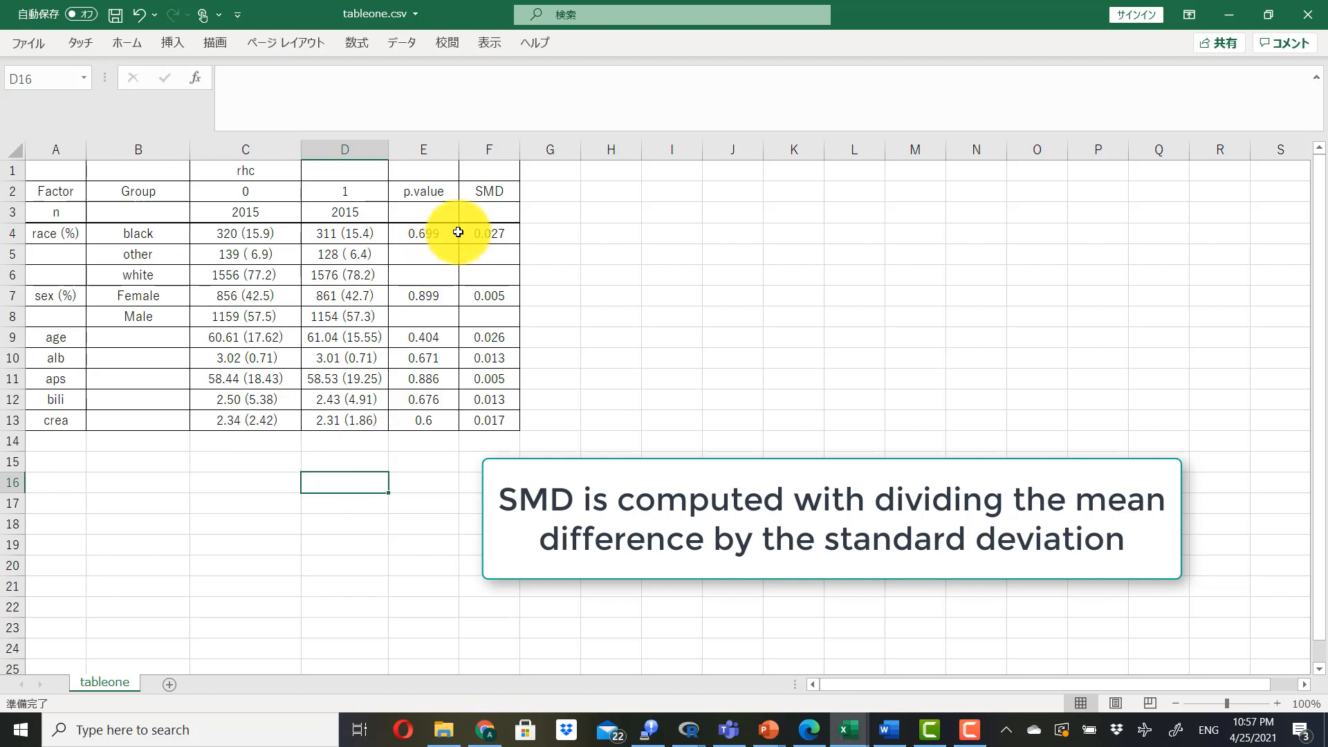
click(507, 194)
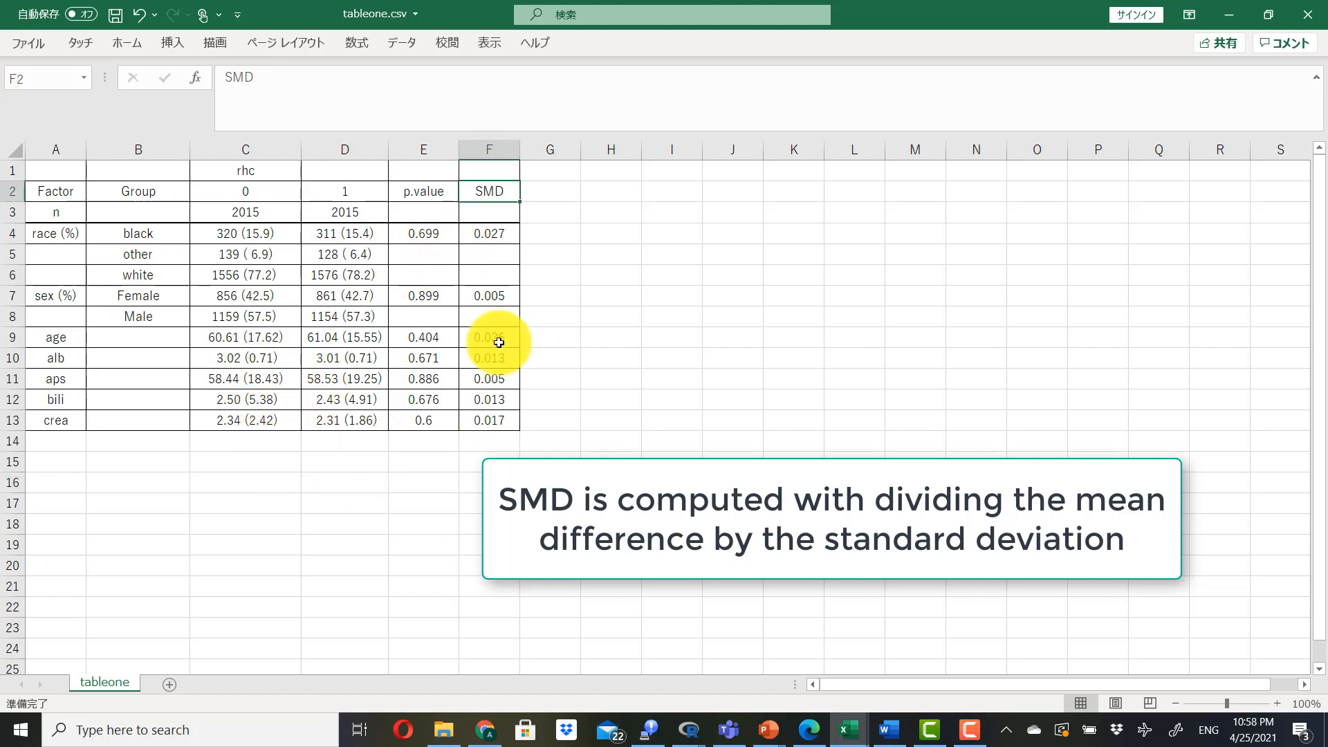
drag(504, 339, 490, 420)
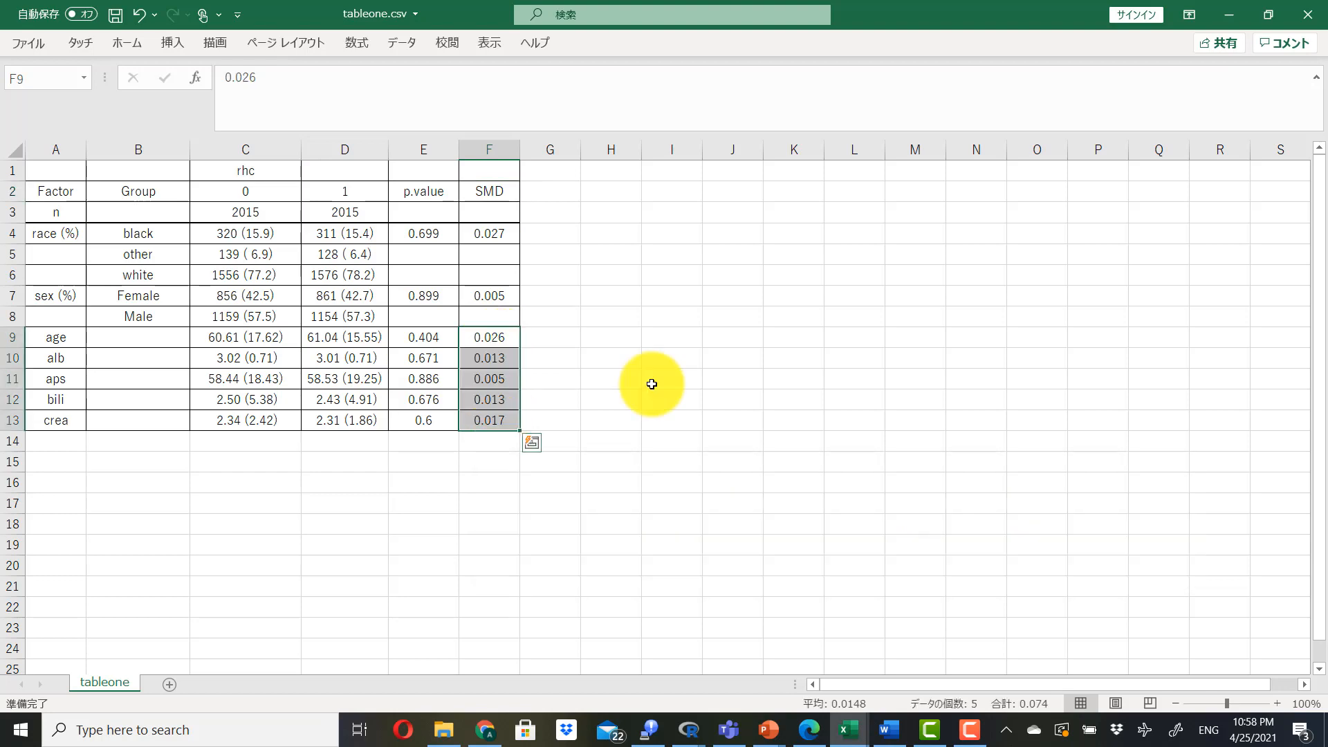
- Compare the Without Matching and With Matching tables, focusing on the p.value and SMD columns
drag(55, 170, 504, 464)
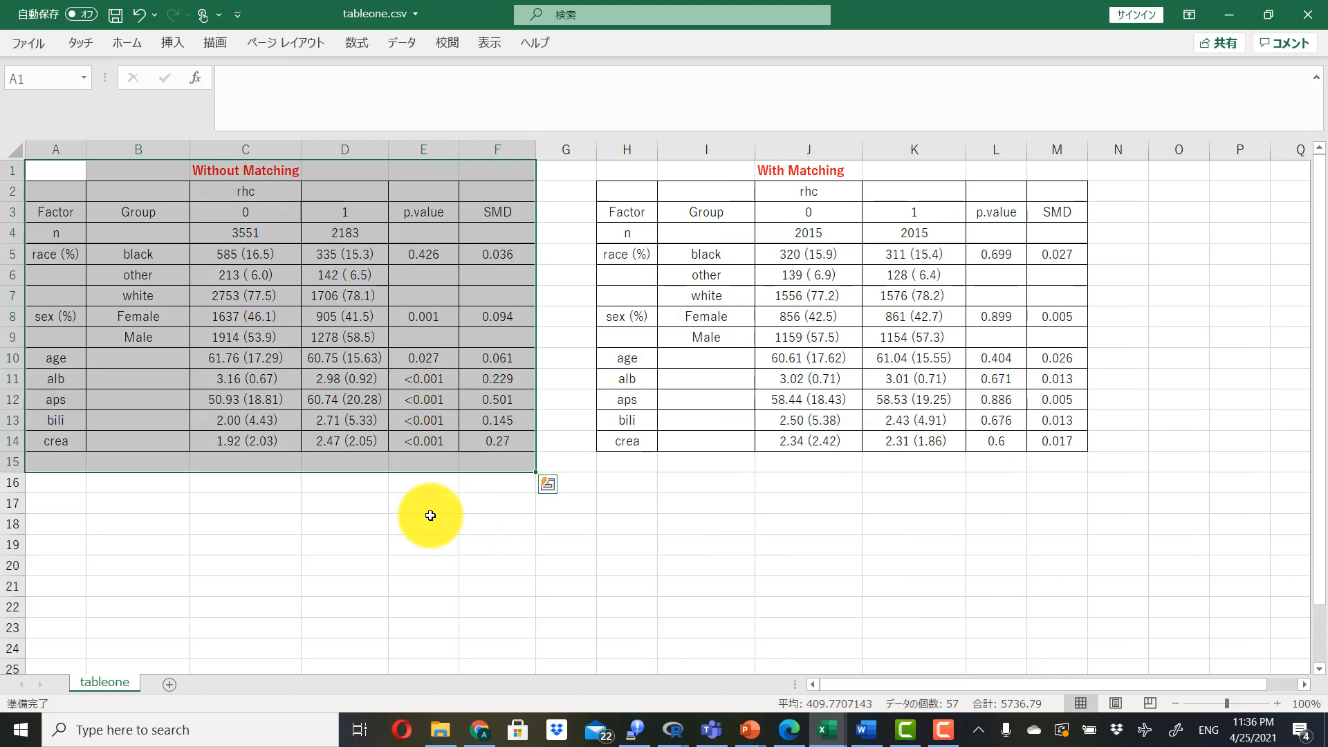
click(635, 178)
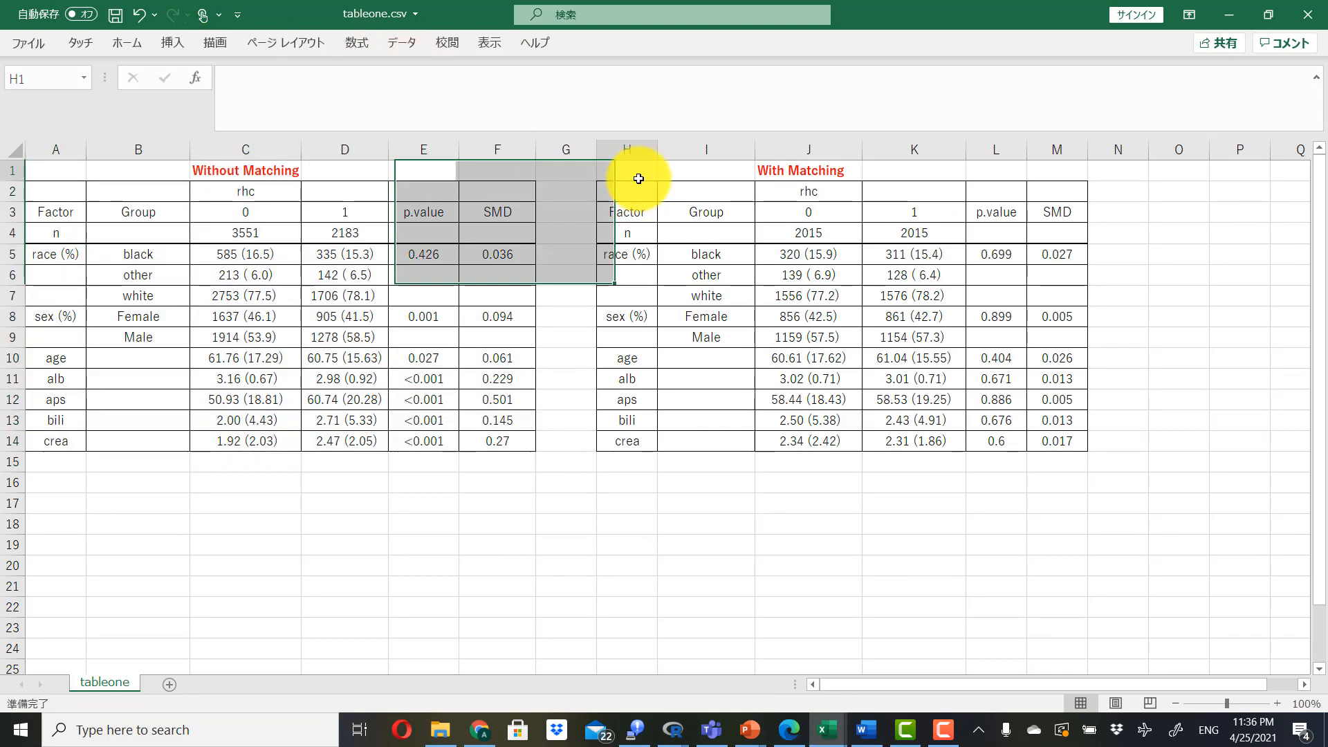
click(1002, 499)
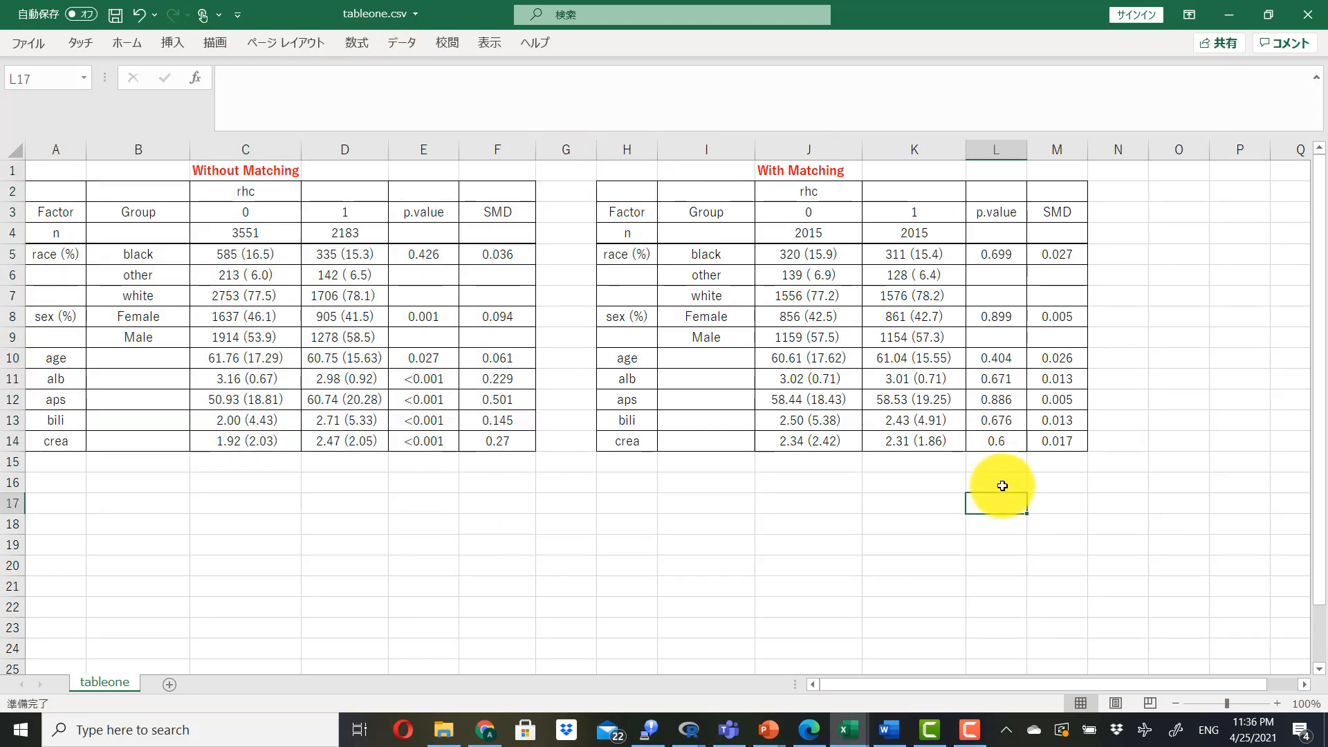
click(1058, 149)
click(495, 148)
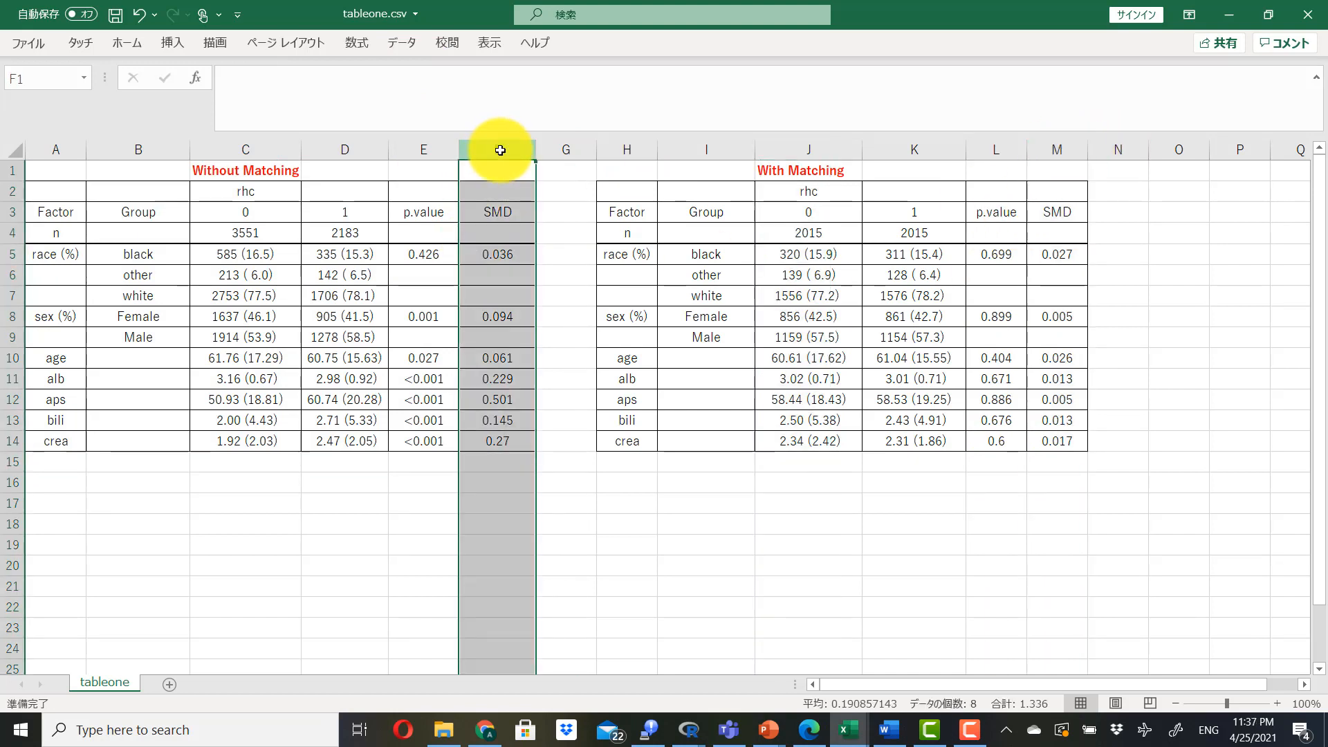
click(930, 607)
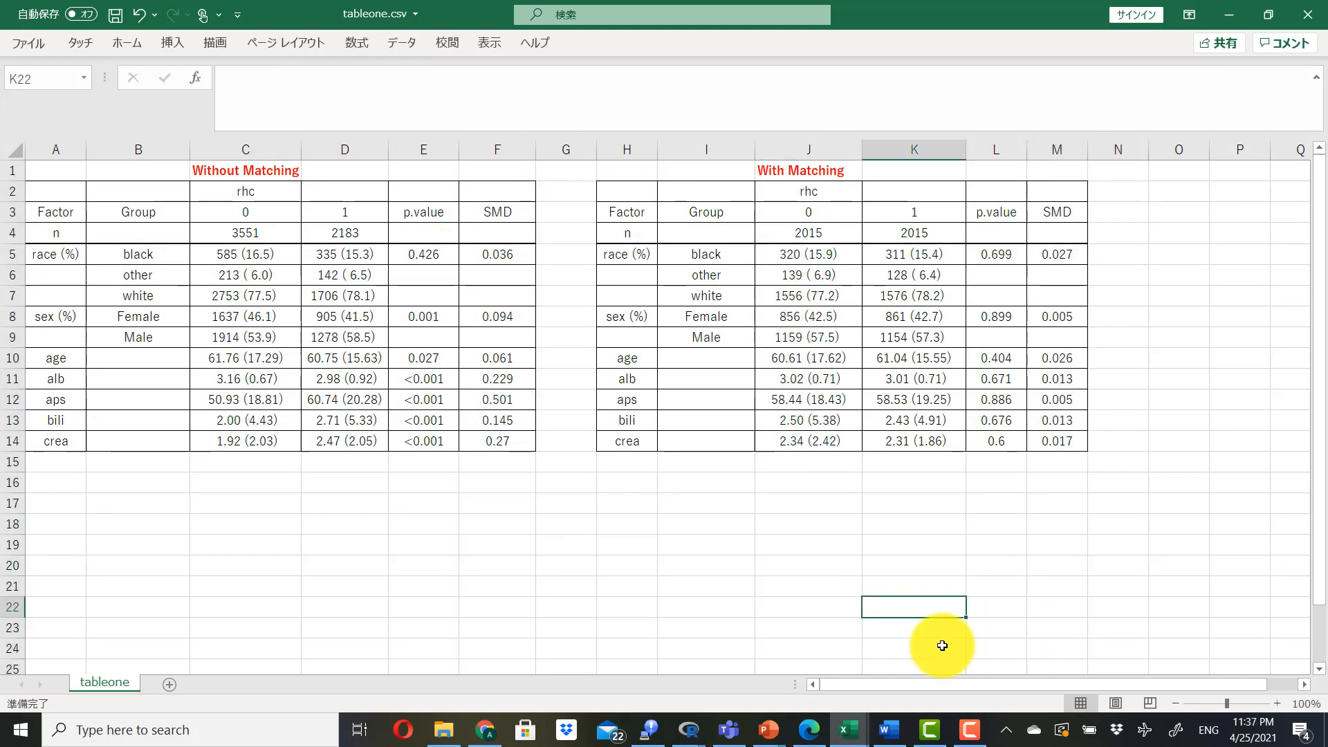
click(642, 179)
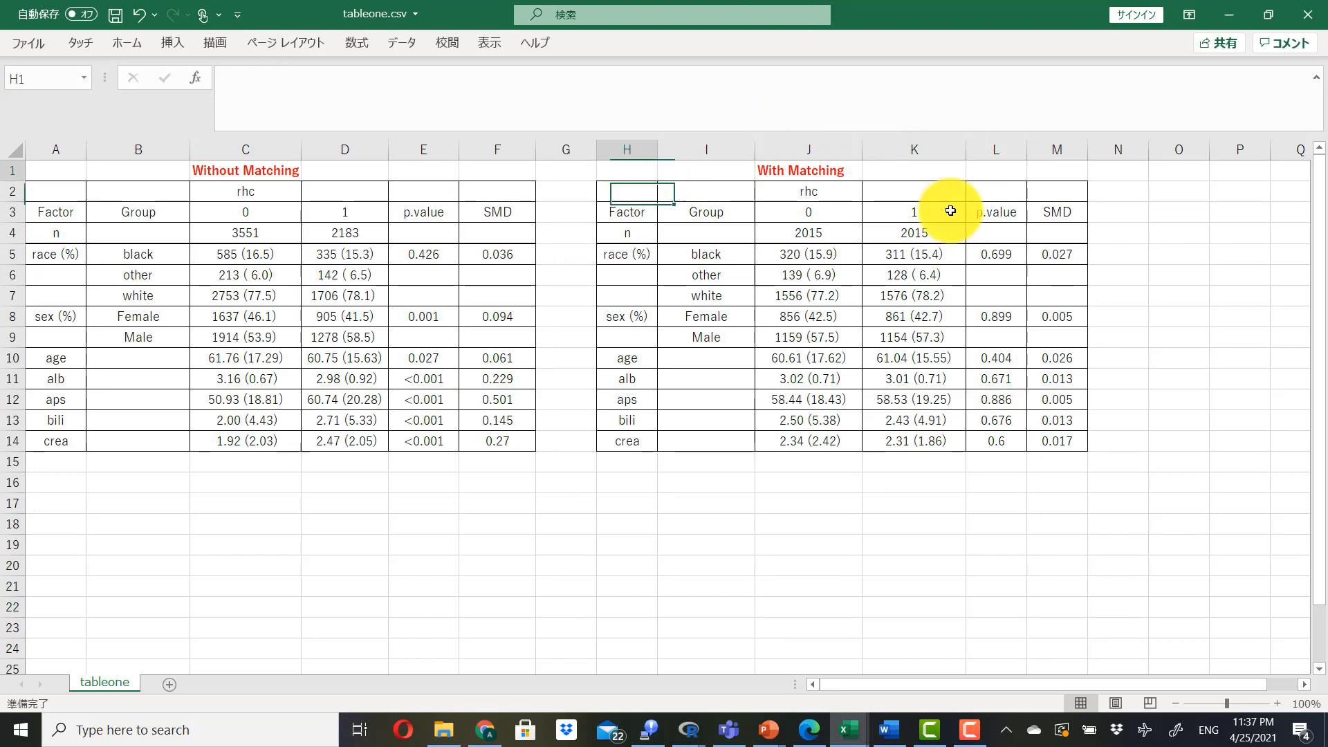
drag(951, 211, 1059, 442)
click(994, 599)
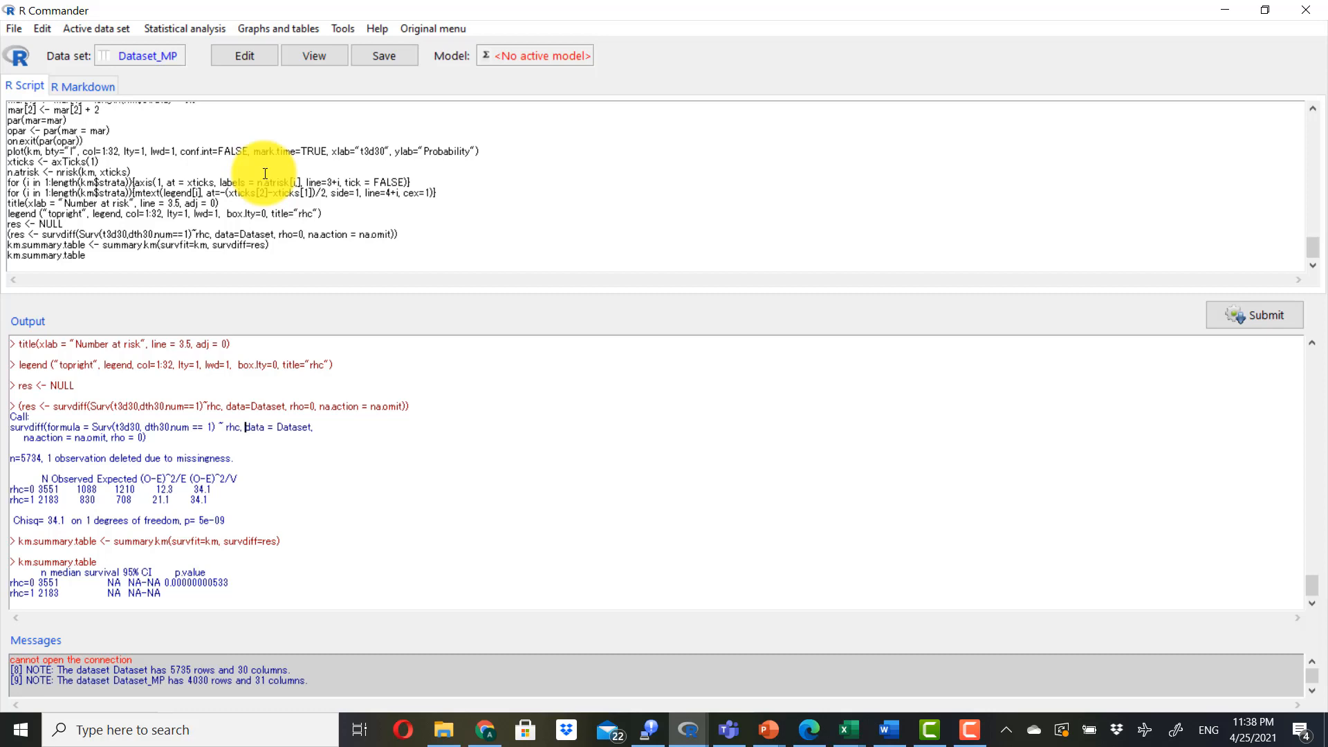
- In R Commander, run a Kaplan-Meier logrank test on Dataset_MP with time t3d30, event dth30.num and grouping variable rhc, and check its p-value
click(179, 31)
mouse_move(227, 105)
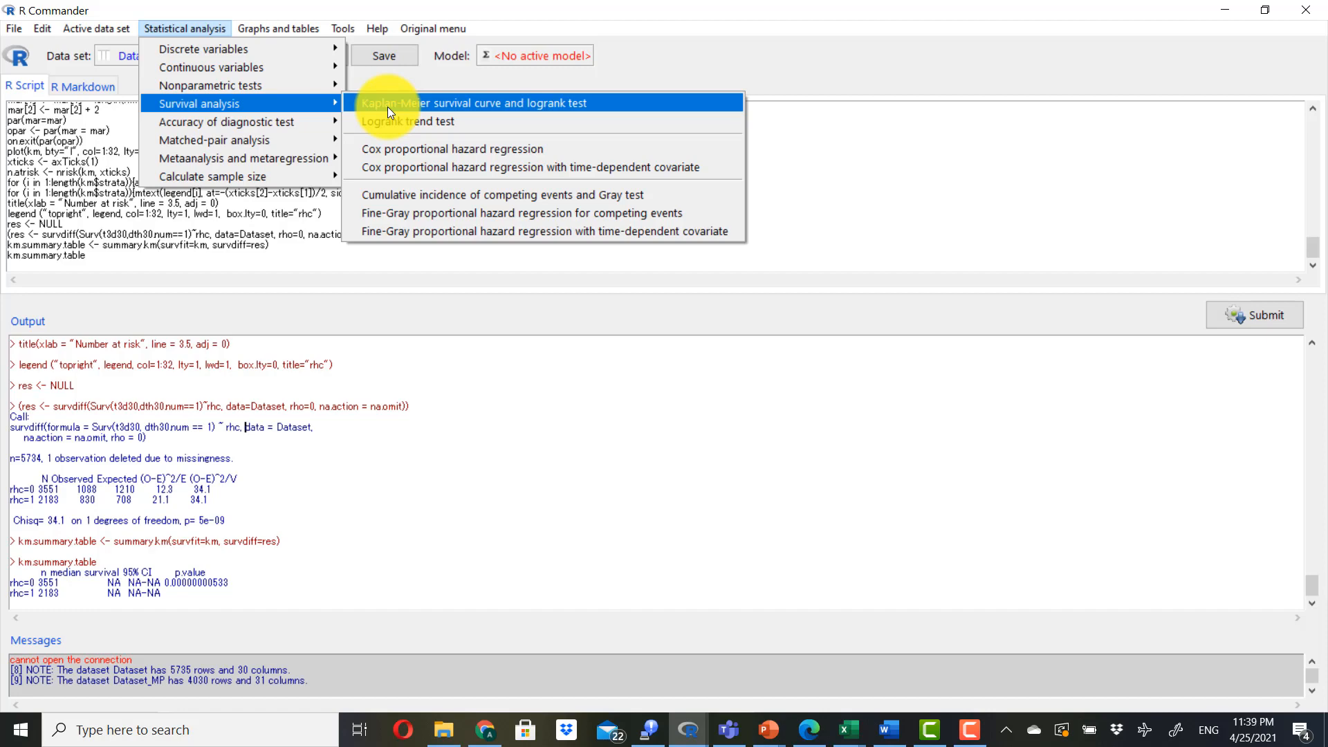
click(387, 104)
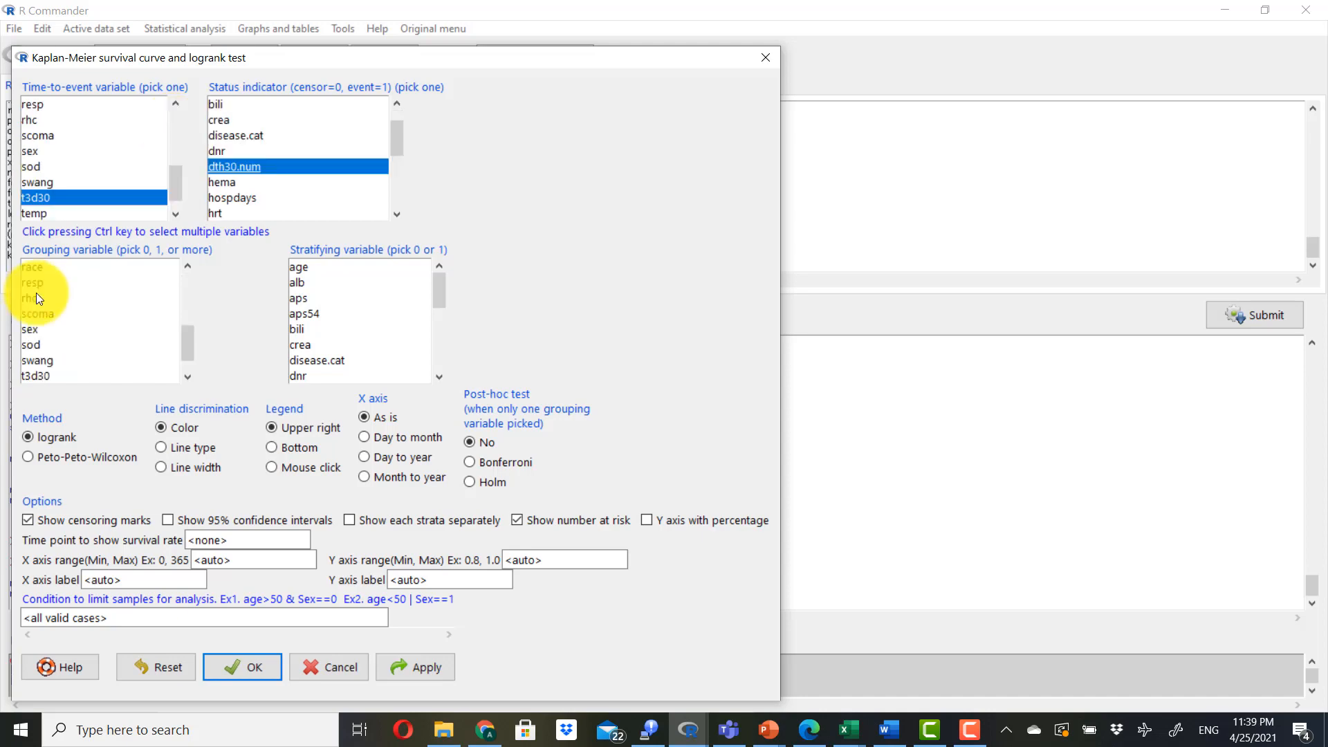
click(36, 297)
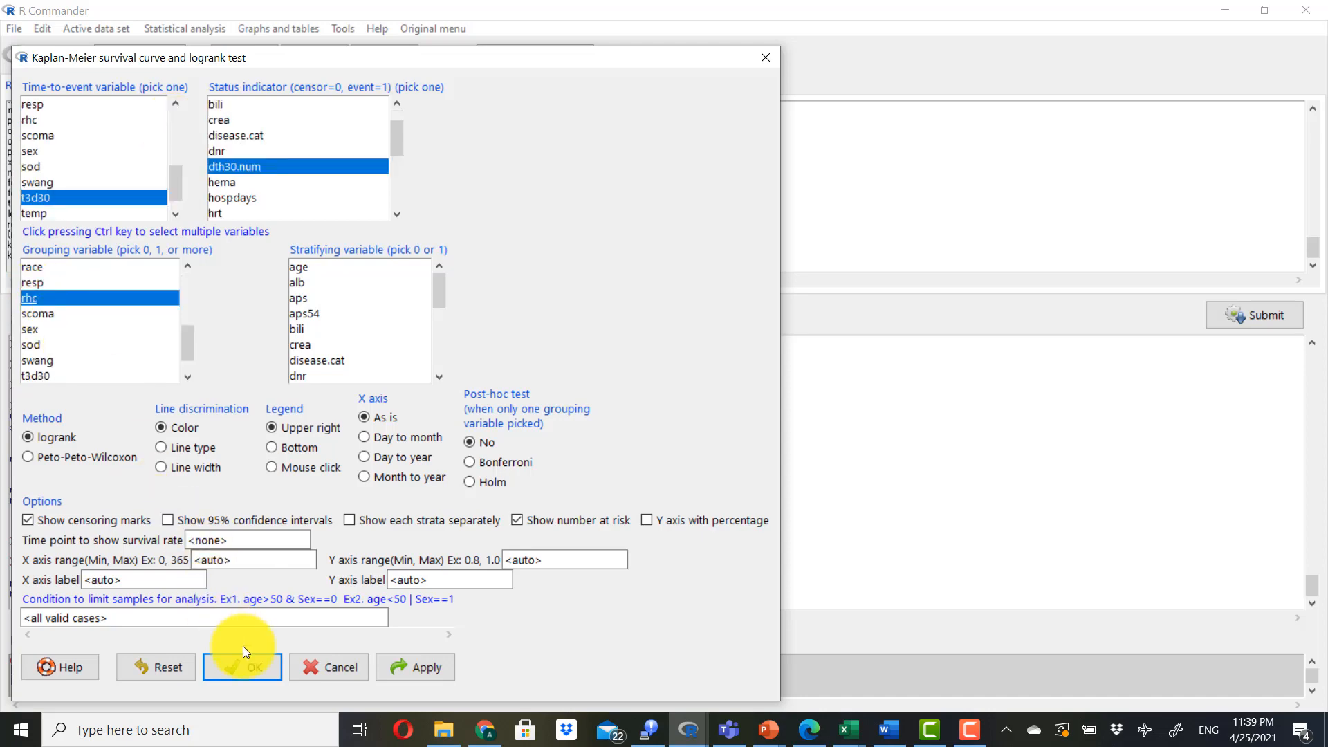
click(252, 667)
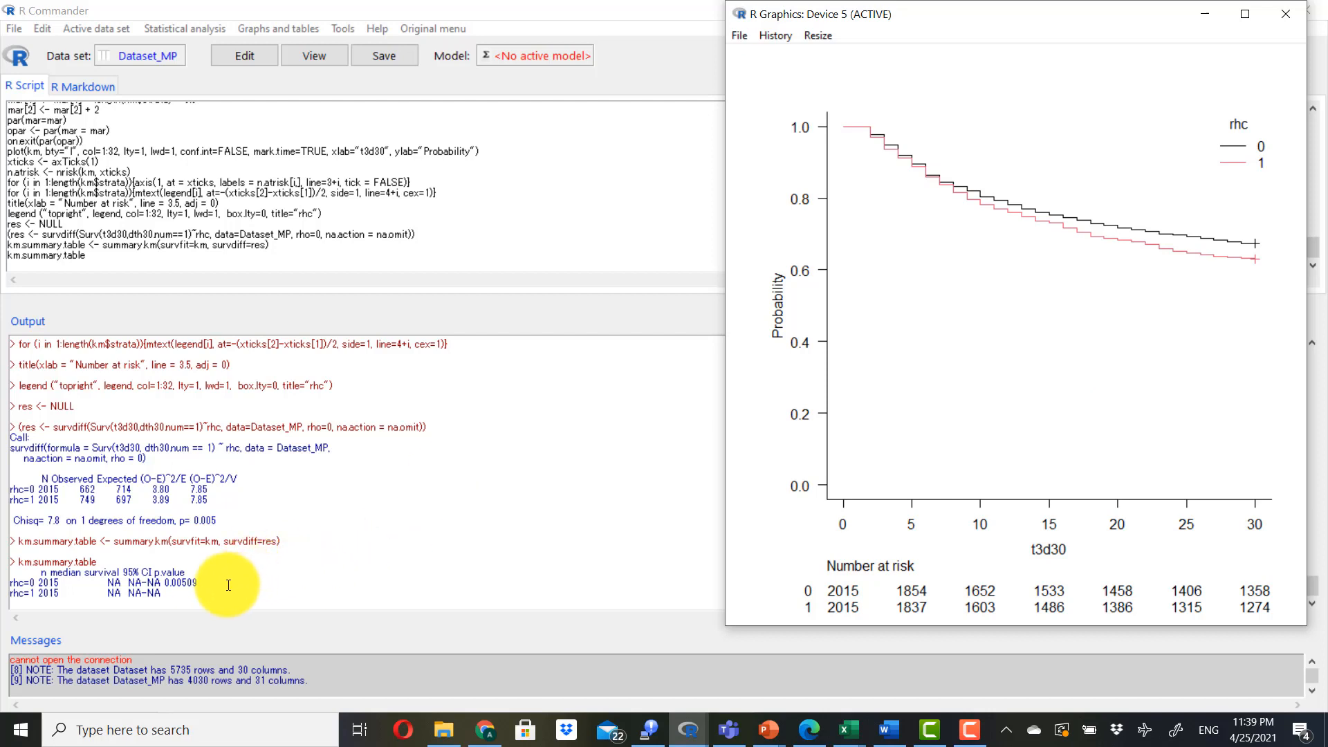
drag(198, 583, 165, 580)
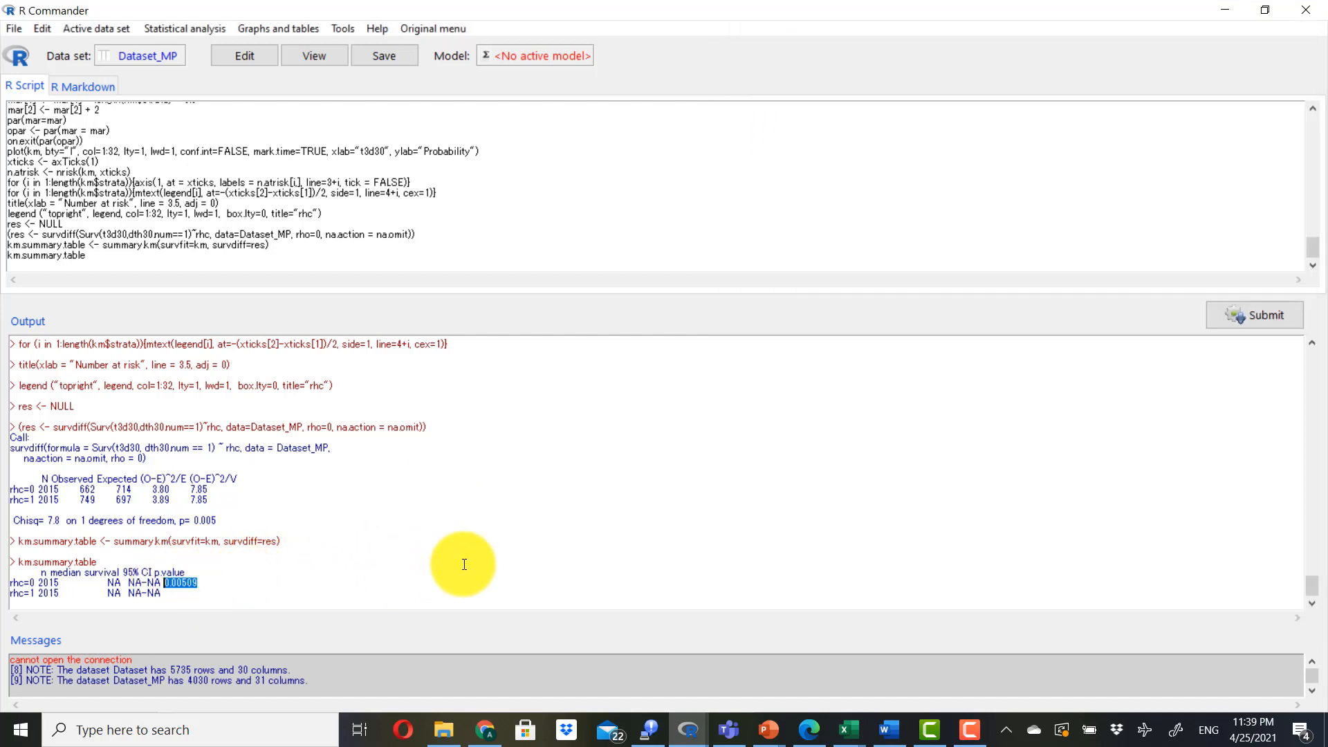
click(687, 511)
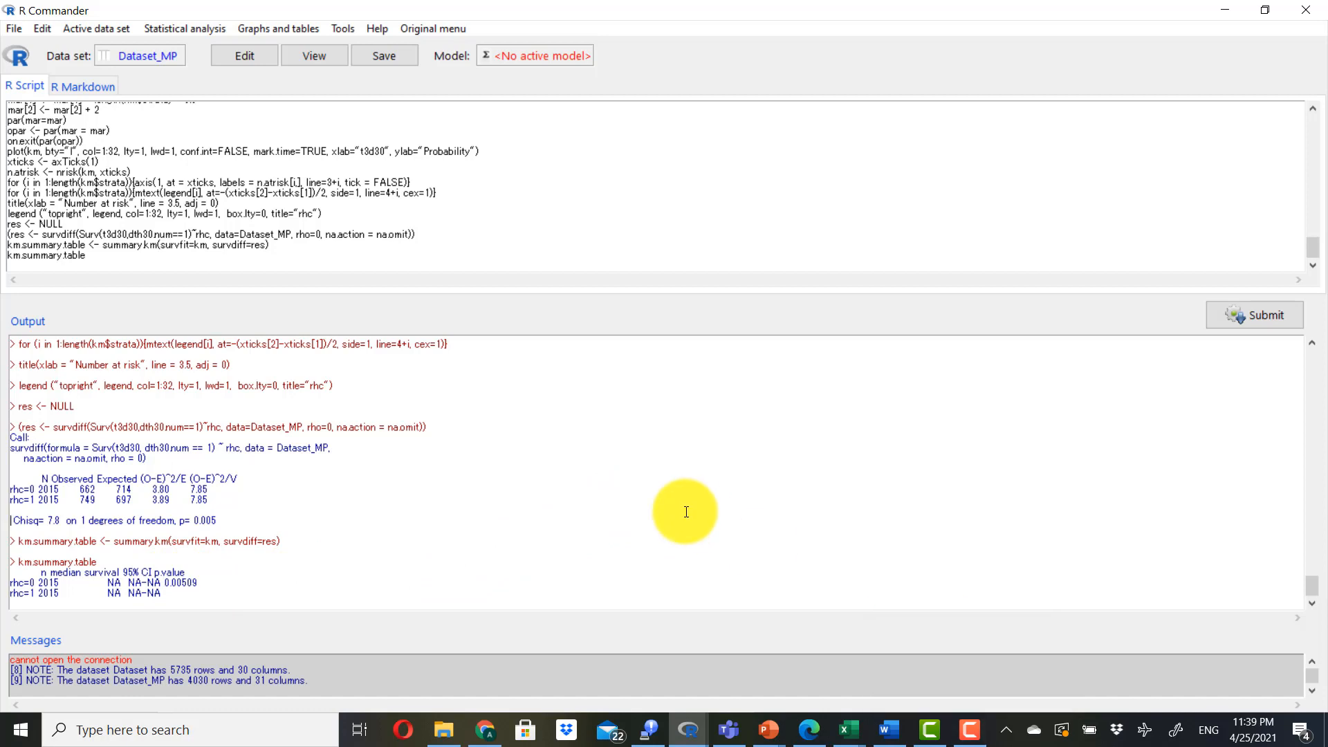